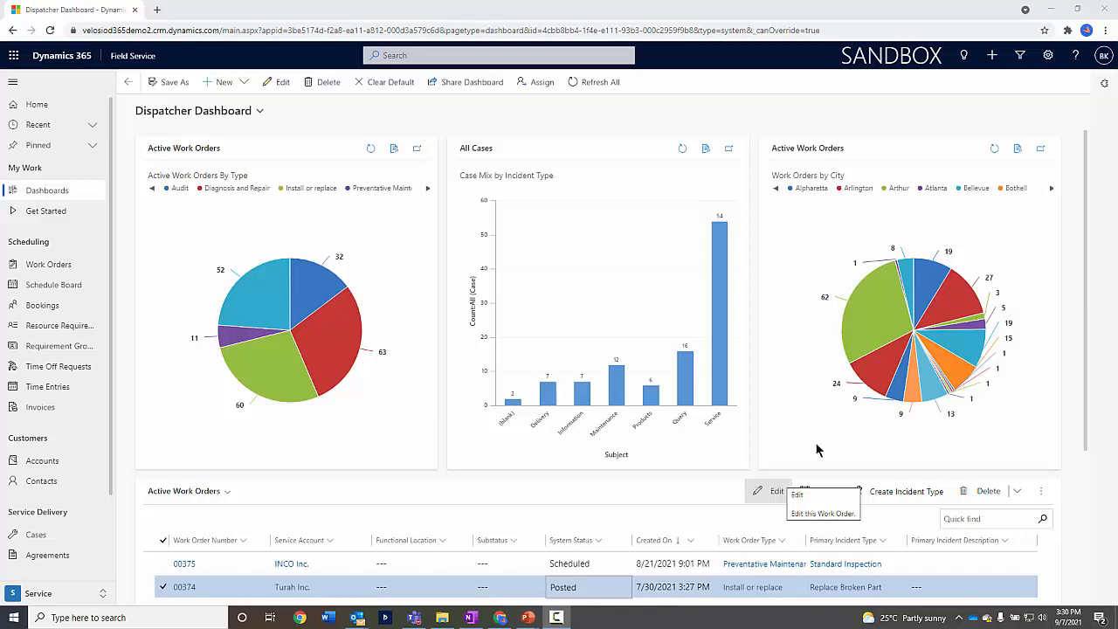
- Open the "Part needs replacing" case from My Active Cases and switch it to the Case form
scroll(631, 527, "down", 3)
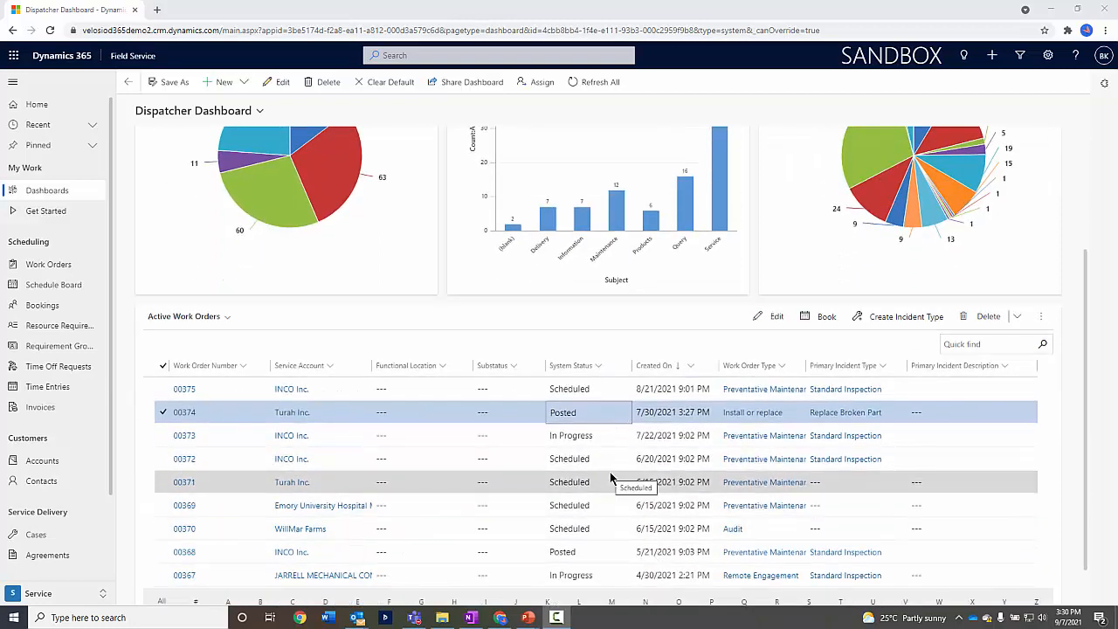
scroll(610, 478, "up", 3)
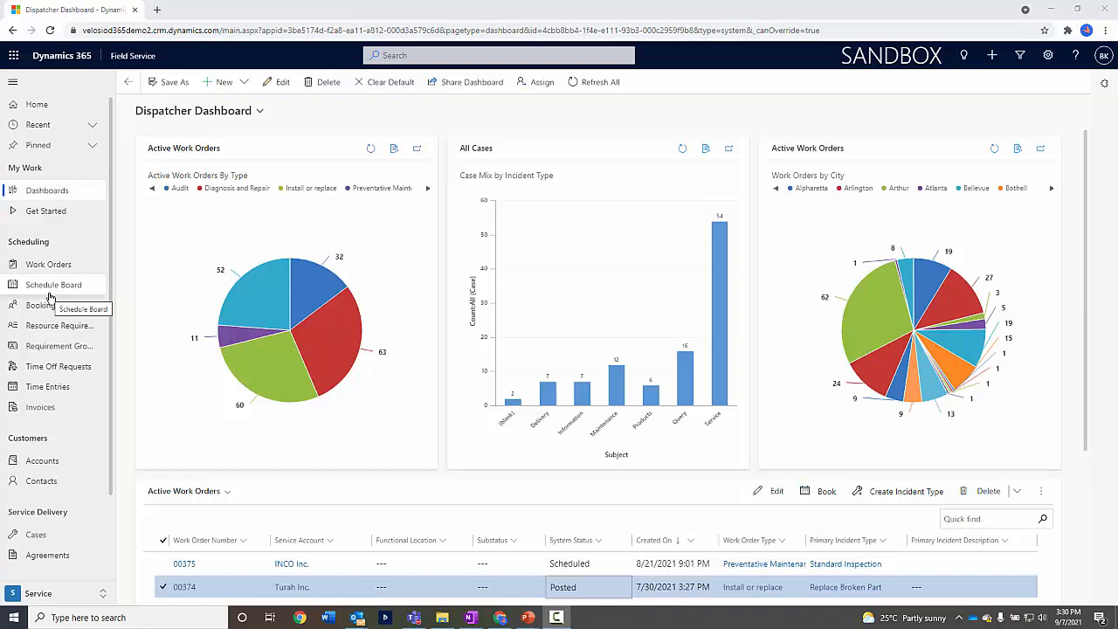
left_click(63, 534)
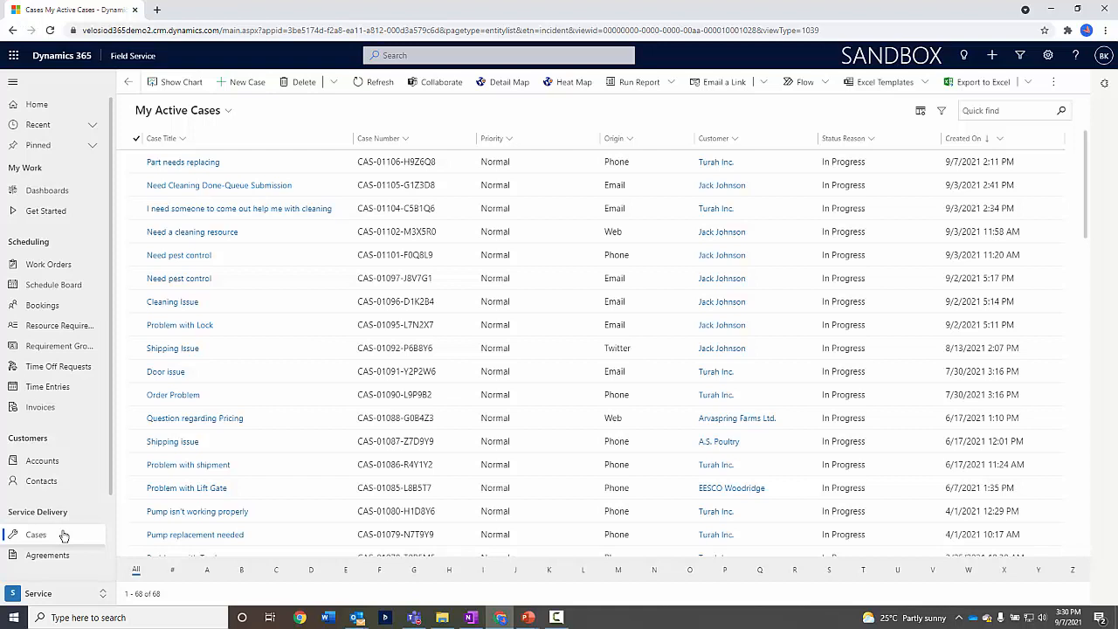
left_click(218, 161)
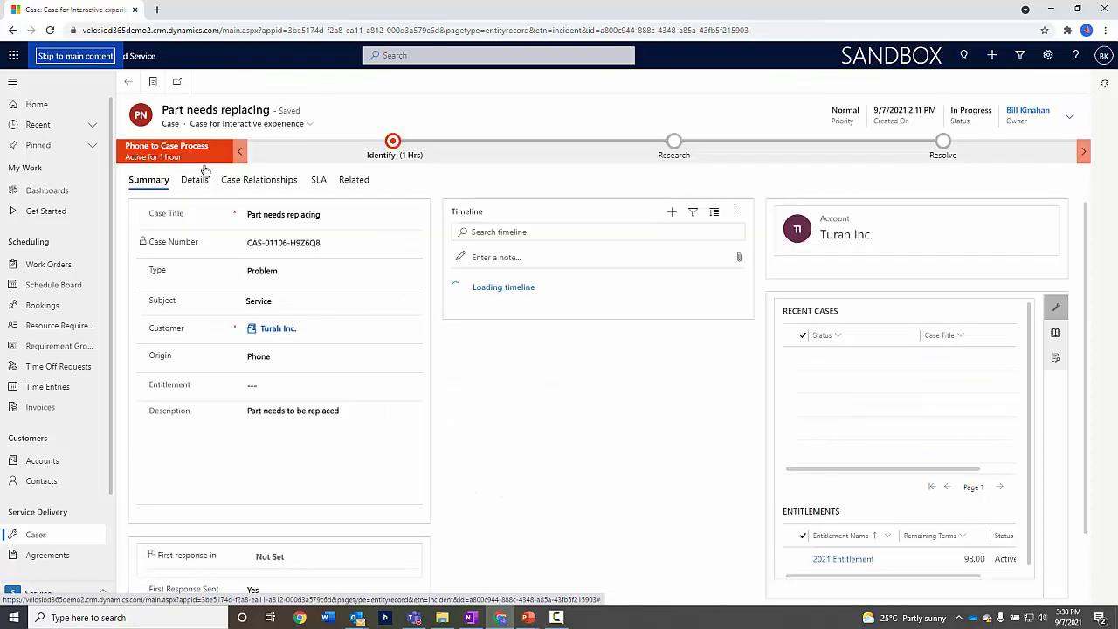
left_click(232, 124)
left_click(237, 143)
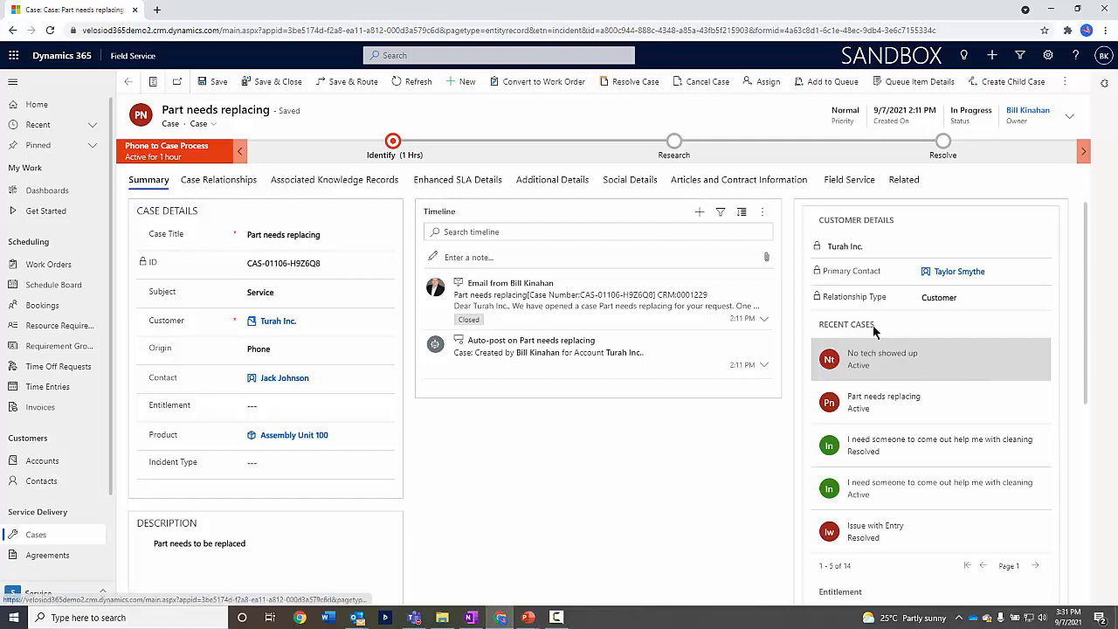
- Advance the case's Phone to Case Process from the Identify stage to Research
left_click(393, 144)
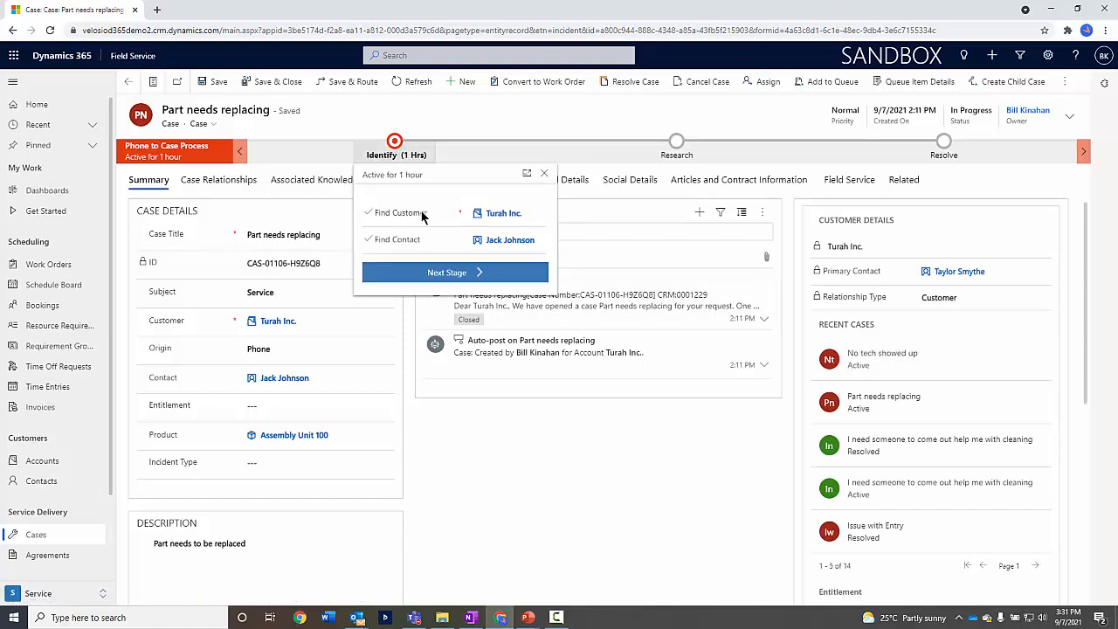
left_click(441, 275)
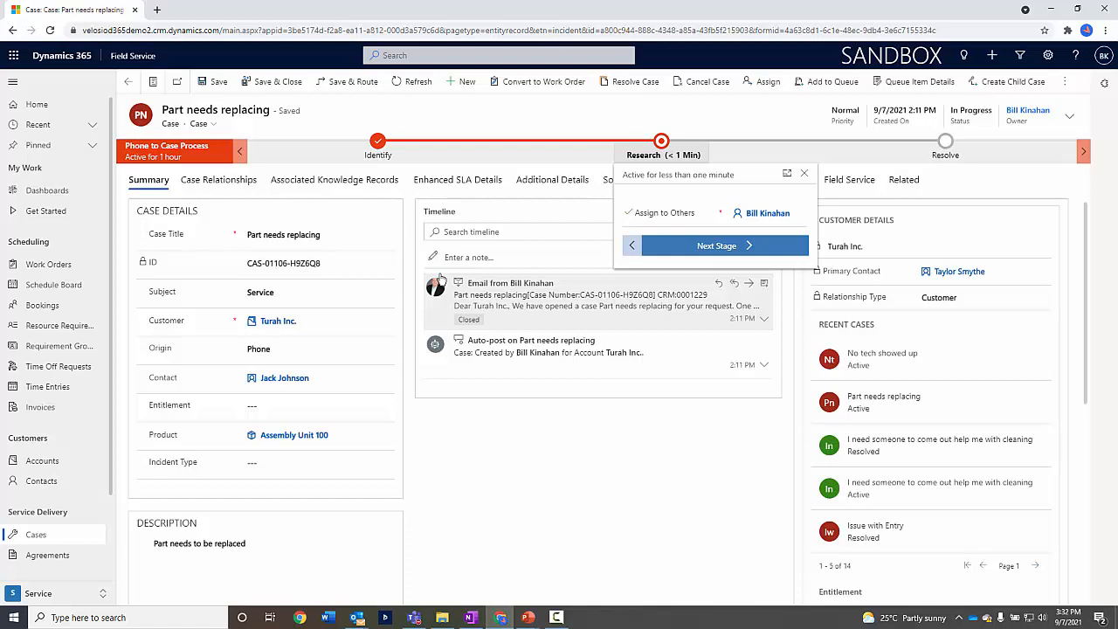
left_click(410, 335)
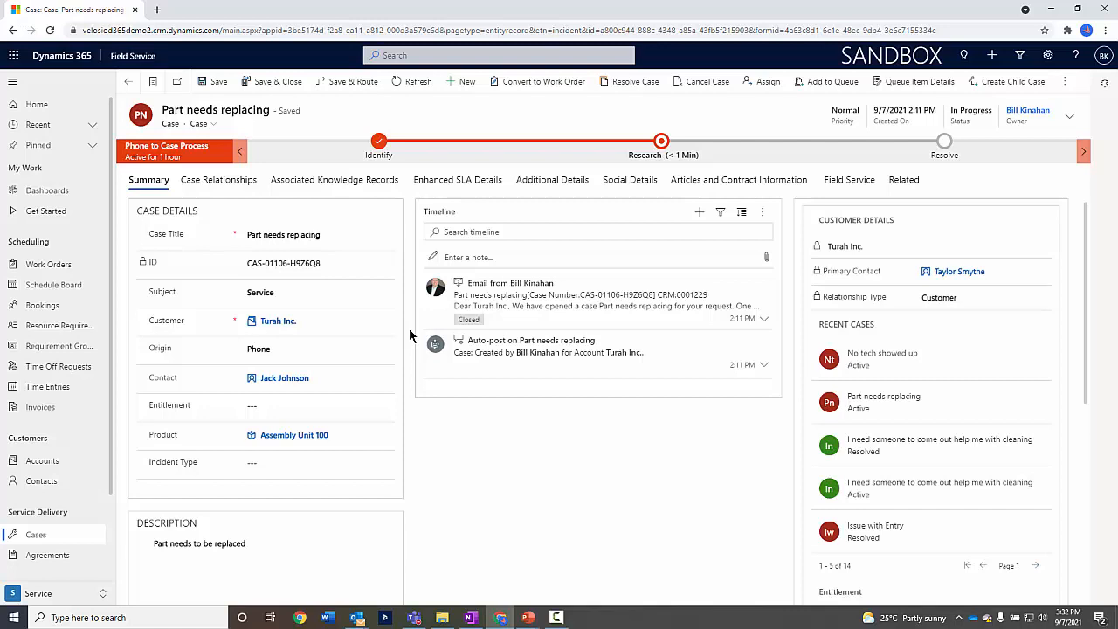
- Set the case's incident type to Replace Broken Part and save the case
left_click(340, 462)
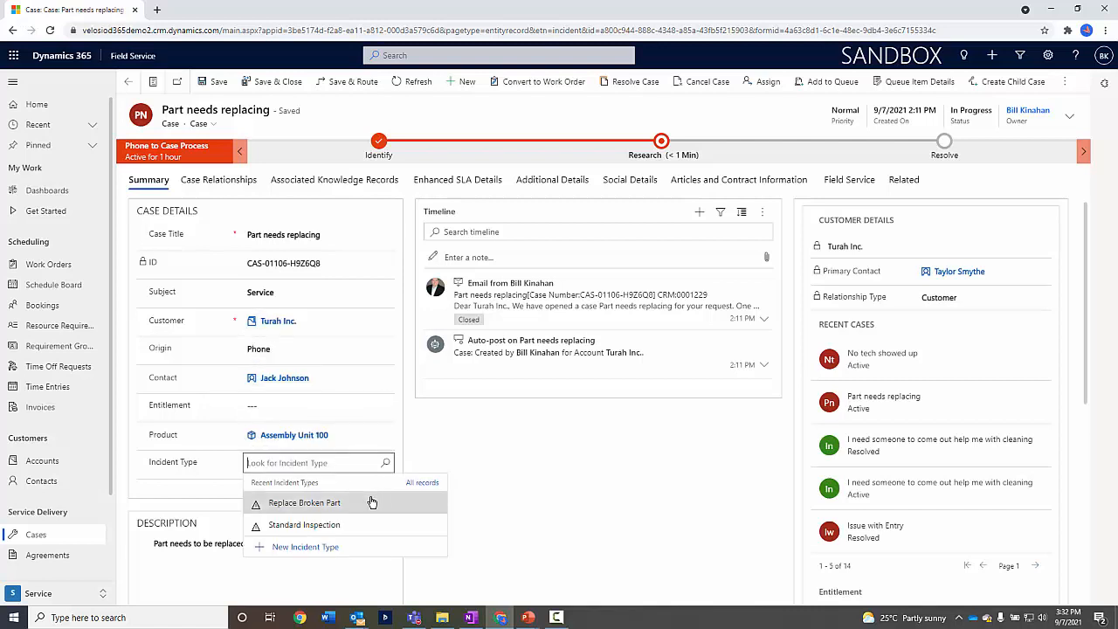
left_click(371, 503)
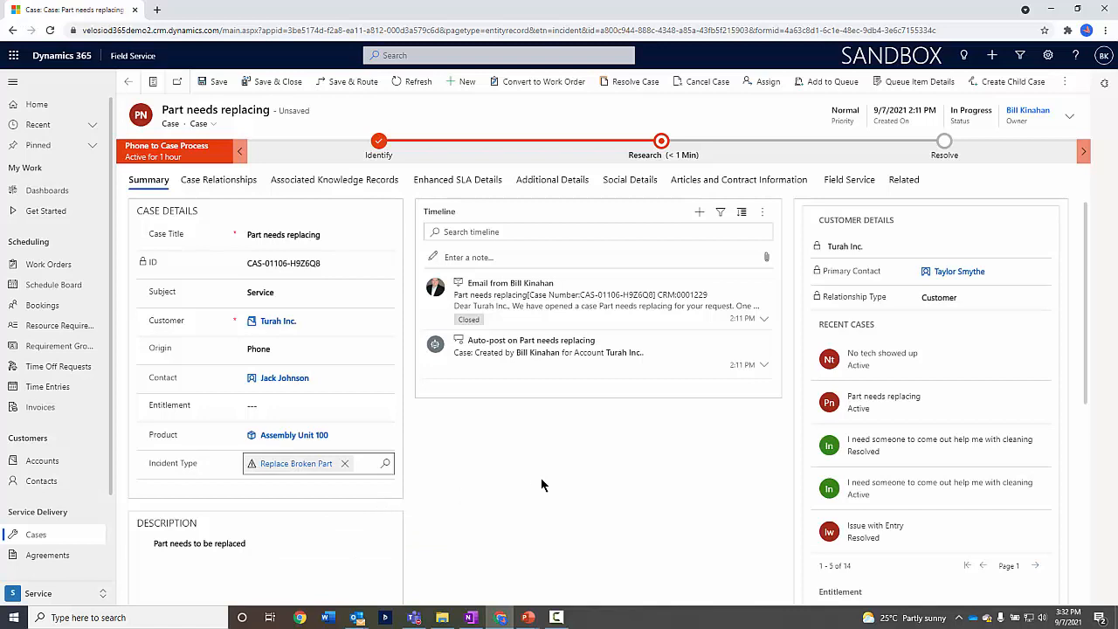
left_click(216, 84)
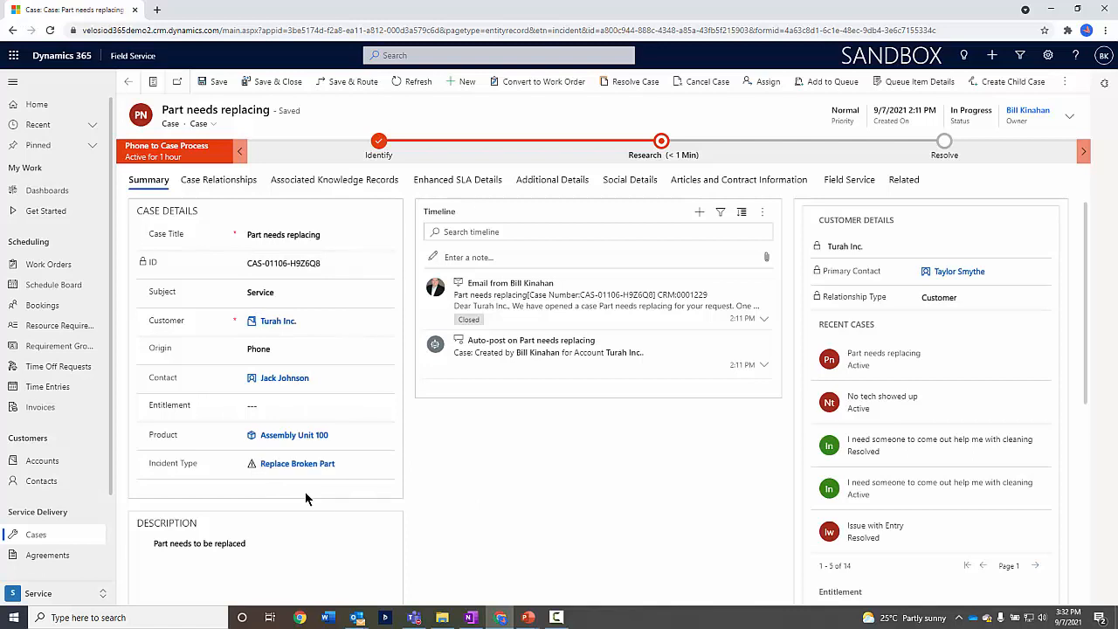
- Convert the case to a work order and open the new work order
left_click(529, 82)
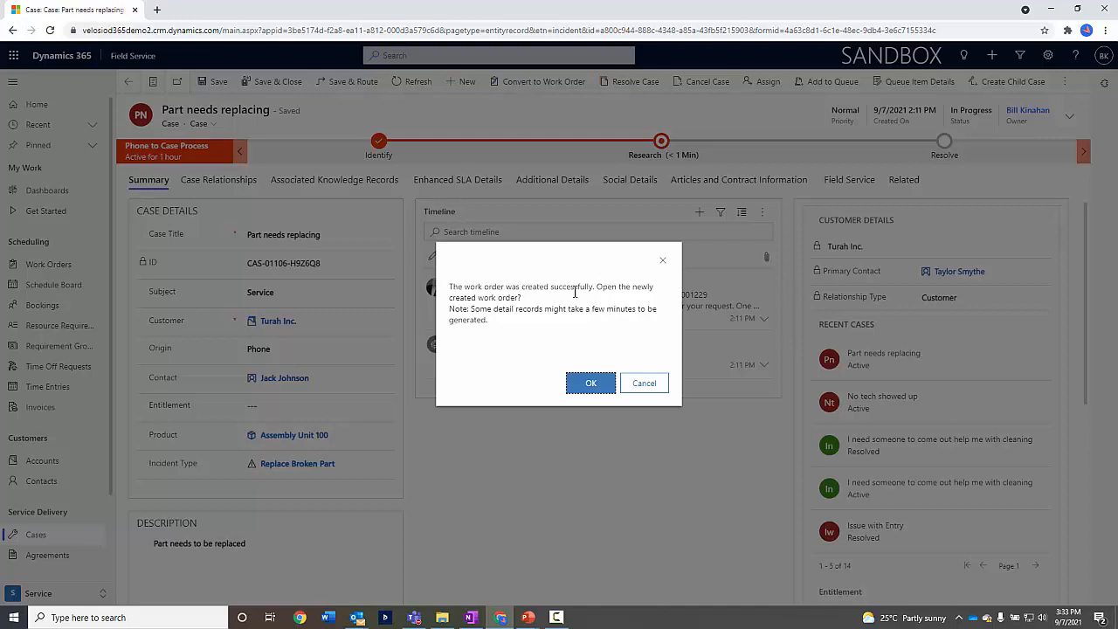
left_click(590, 384)
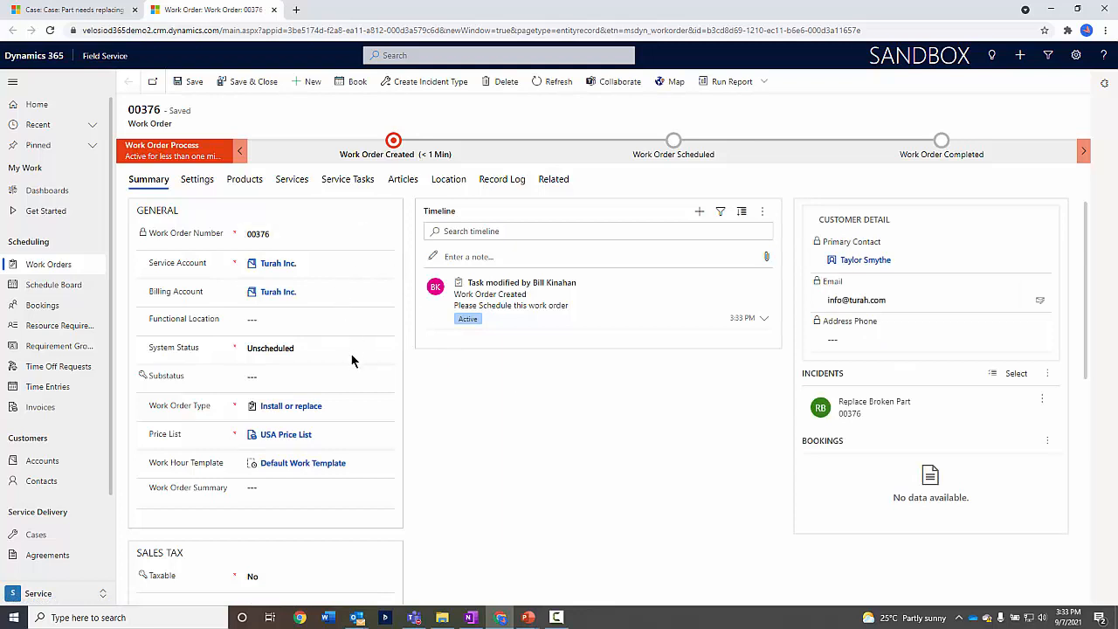
left_click(354, 375)
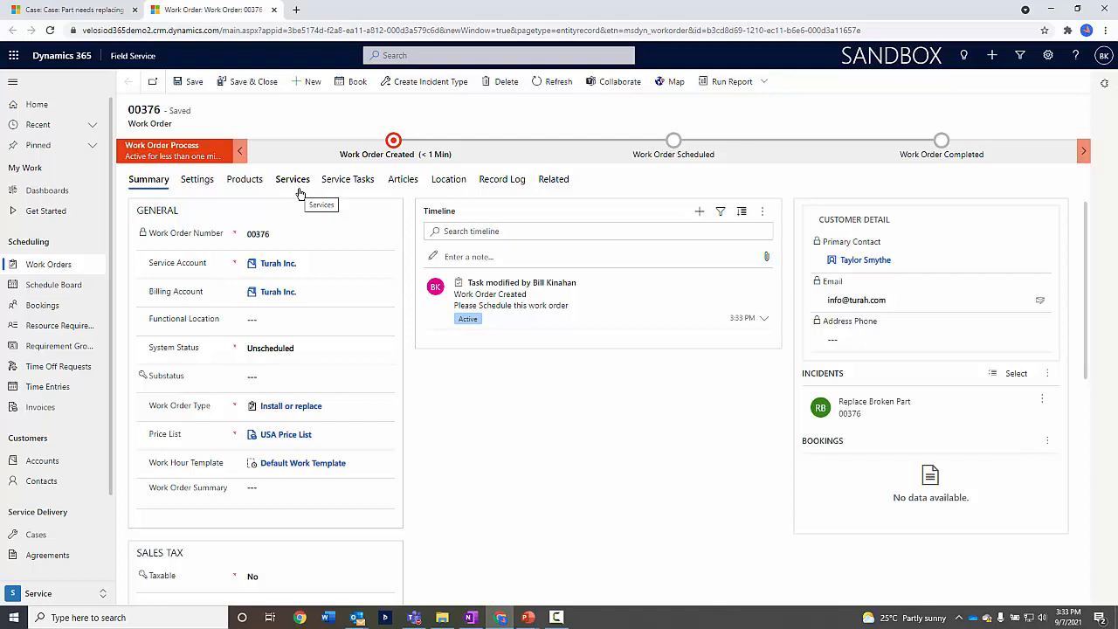
- Review the work order's products, services and service tasks, and return to its summary
left_click(248, 180)
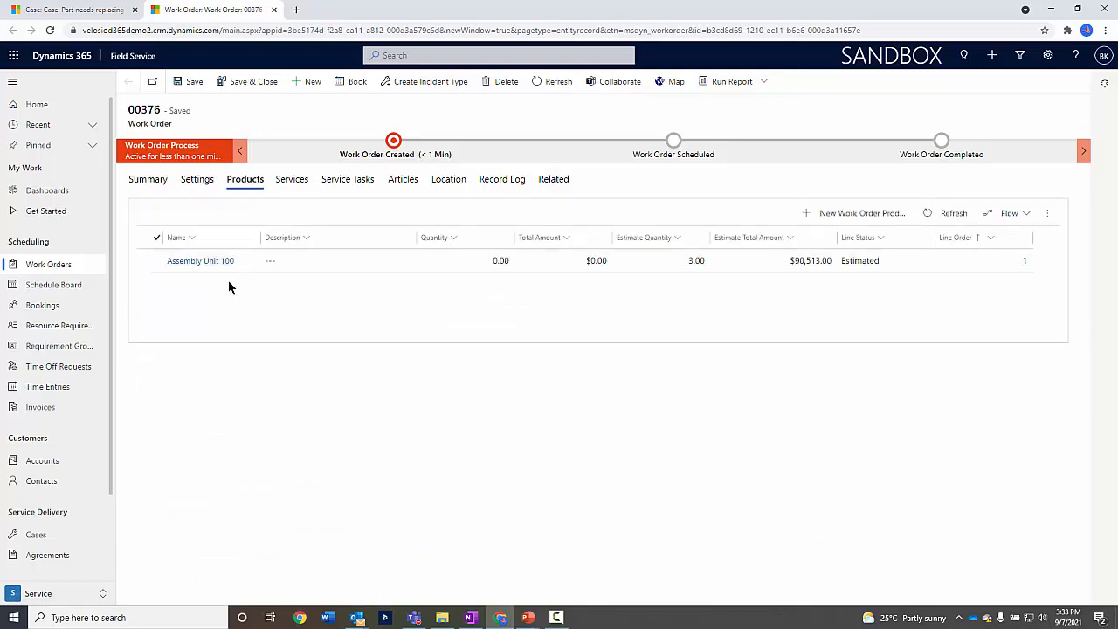
left_click(288, 180)
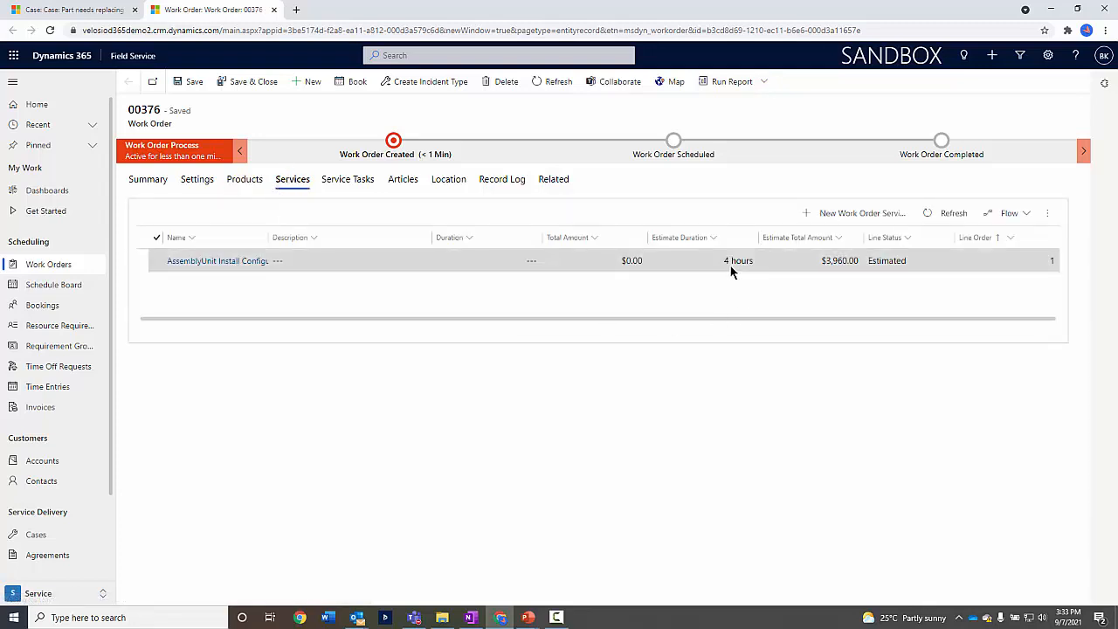
left_click(340, 179)
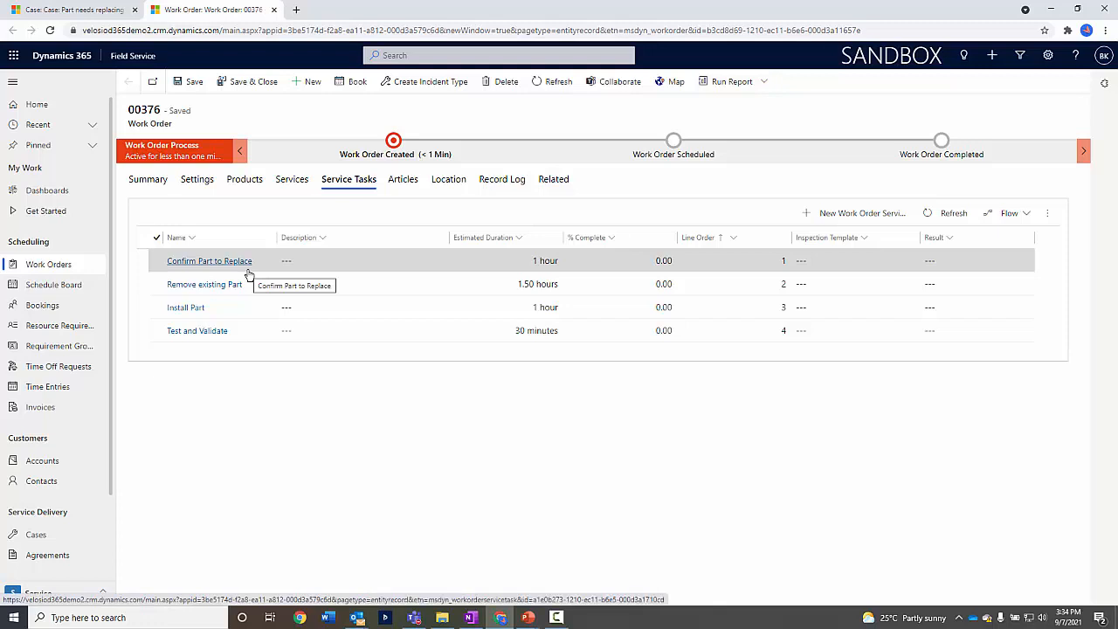
left_click(150, 181)
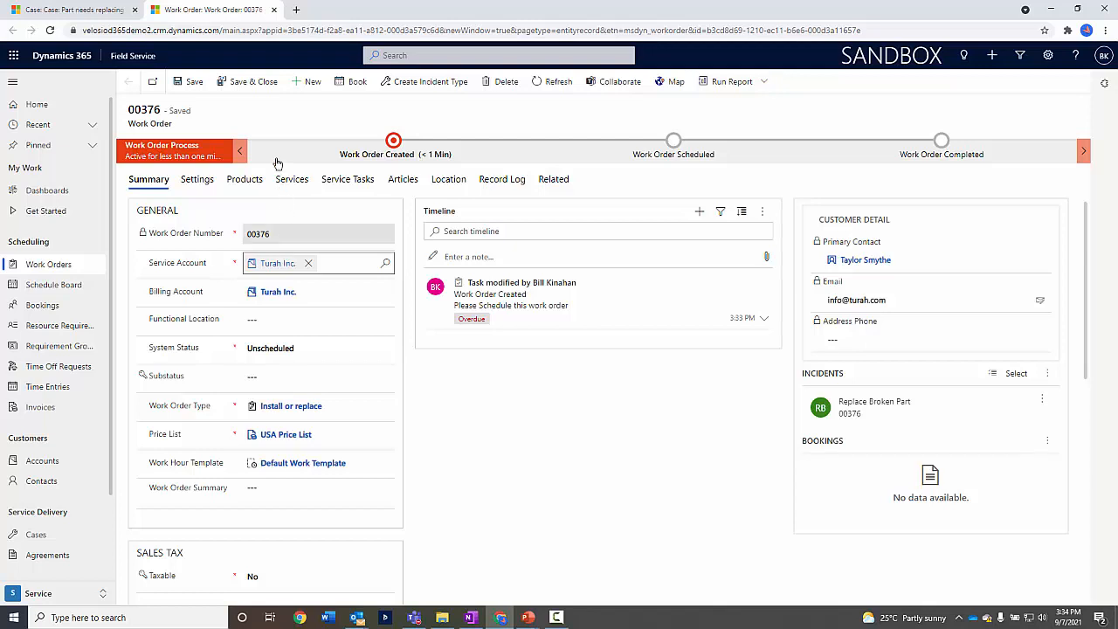
- Advance the work order process from Work Order Created to the Work Order Scheduled stage
left_click(393, 146)
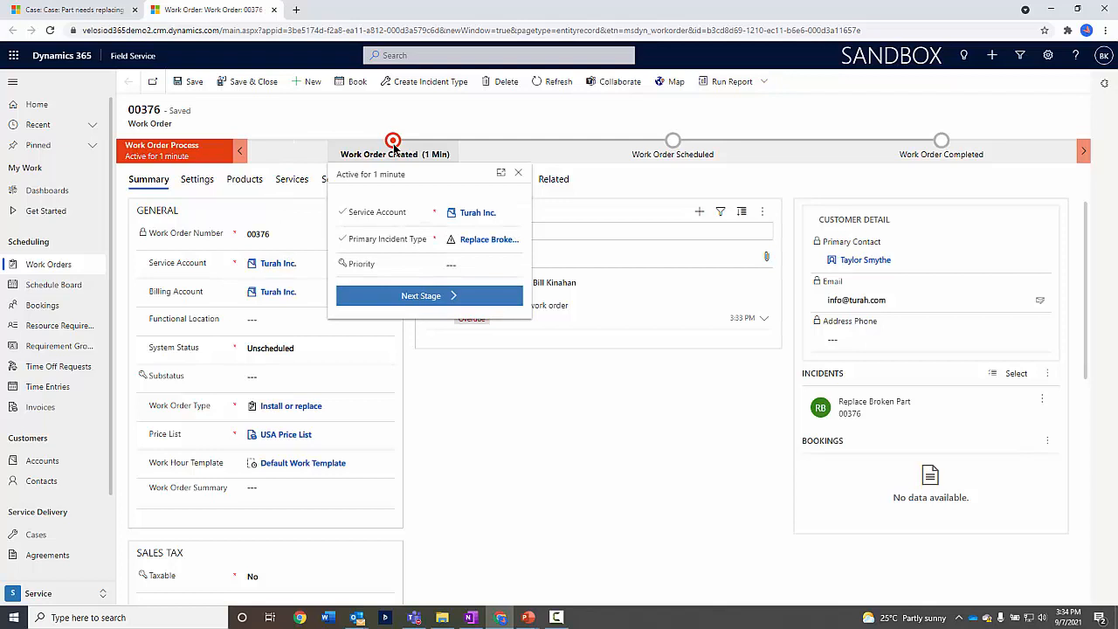
left_click(433, 298)
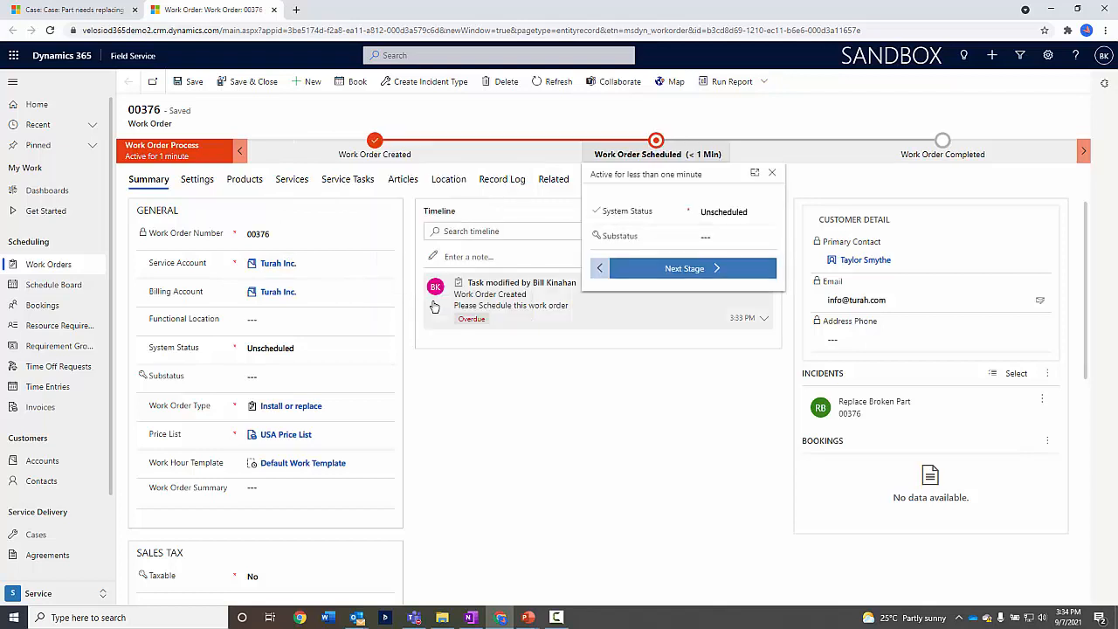
left_click(409, 246)
- Open the Schedule Board with the New Schedule Board turned on and inspect the bookings for Tuesday 9/7/2021
left_click(77, 287)
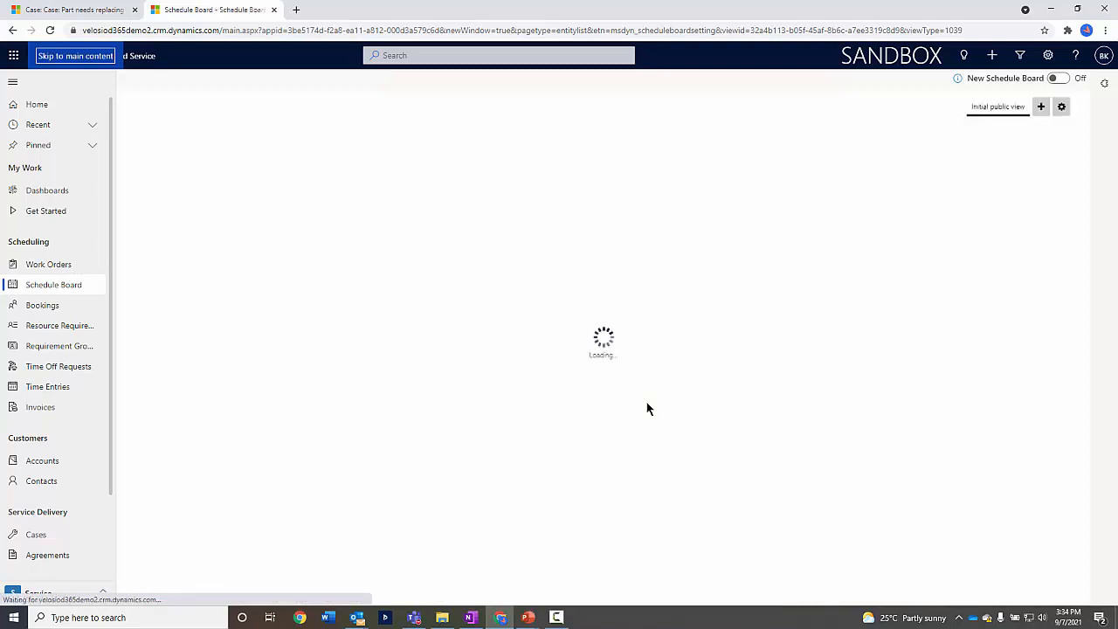
left_click(1057, 80)
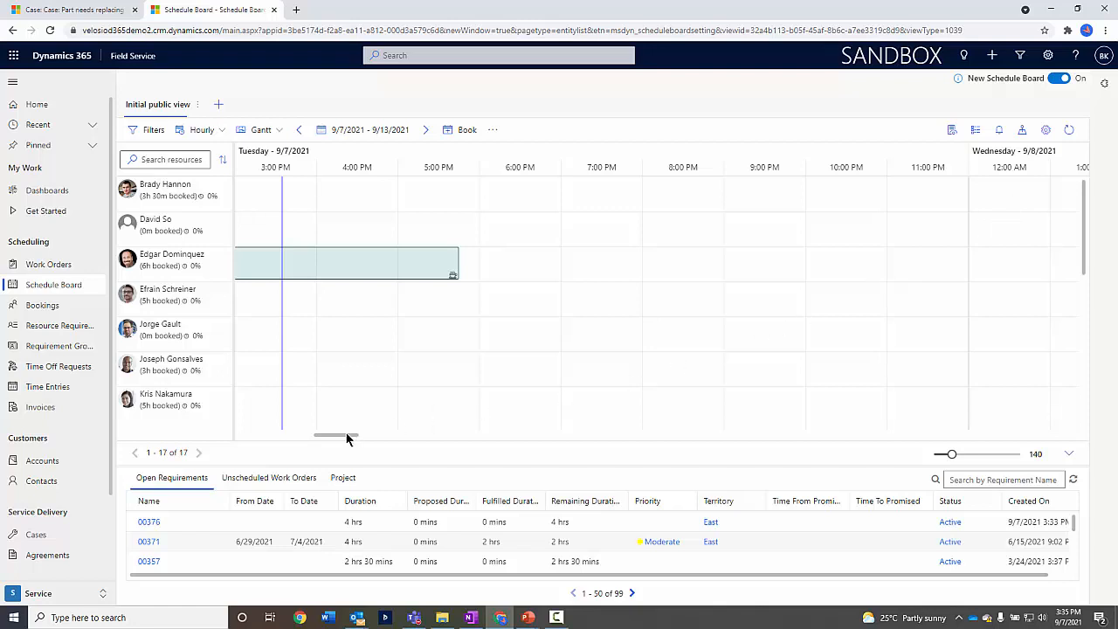
left_click_drag(346, 439, 322, 439)
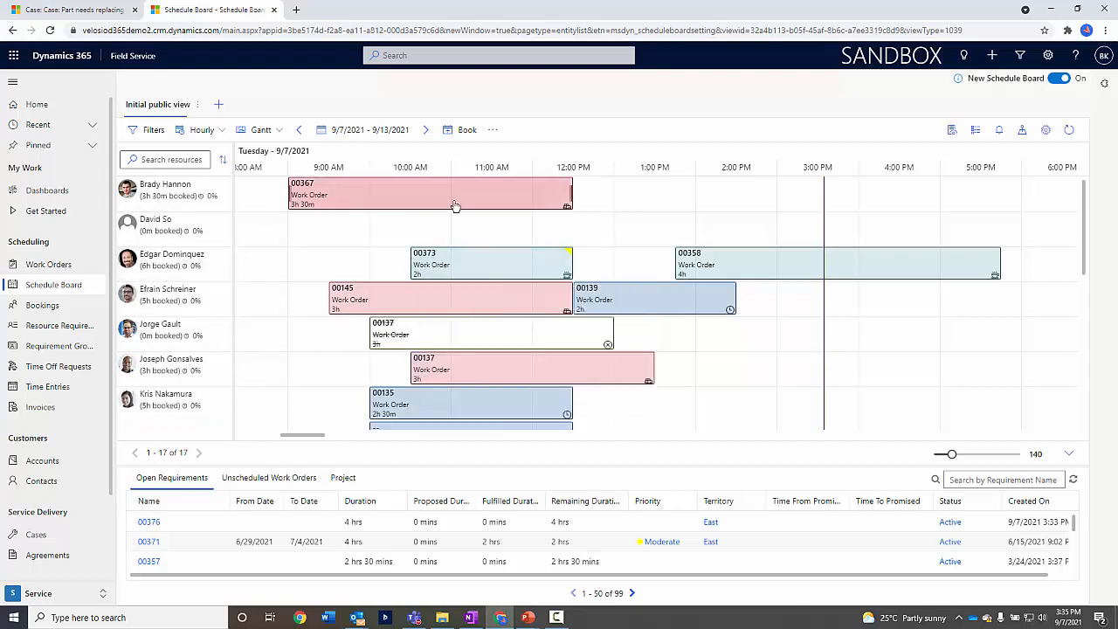
mouse_move(455, 205)
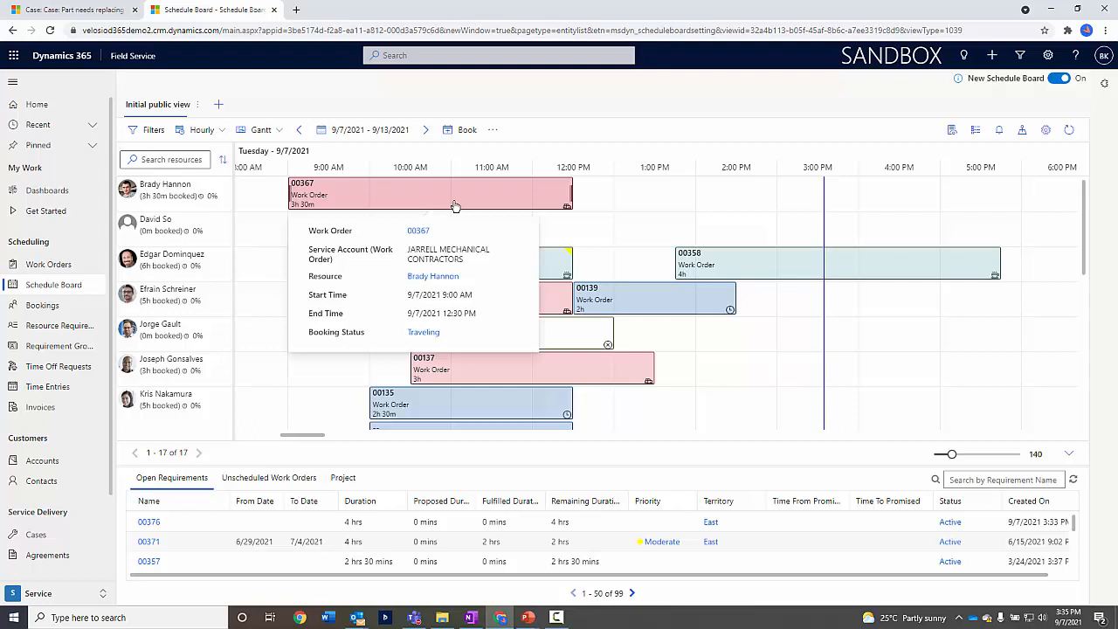
mouse_move(553, 272)
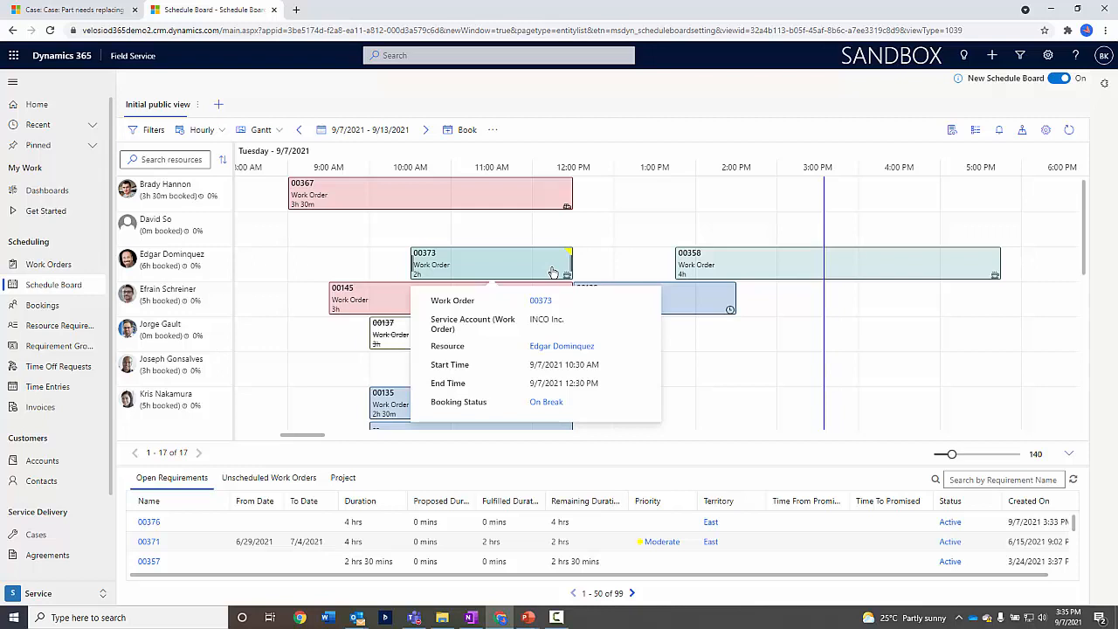
- Book the 4-hour unscheduled Turah Inc. work order to the second listed resource on 9/7/2021, starting about 3:15 PM
left_click(270, 480)
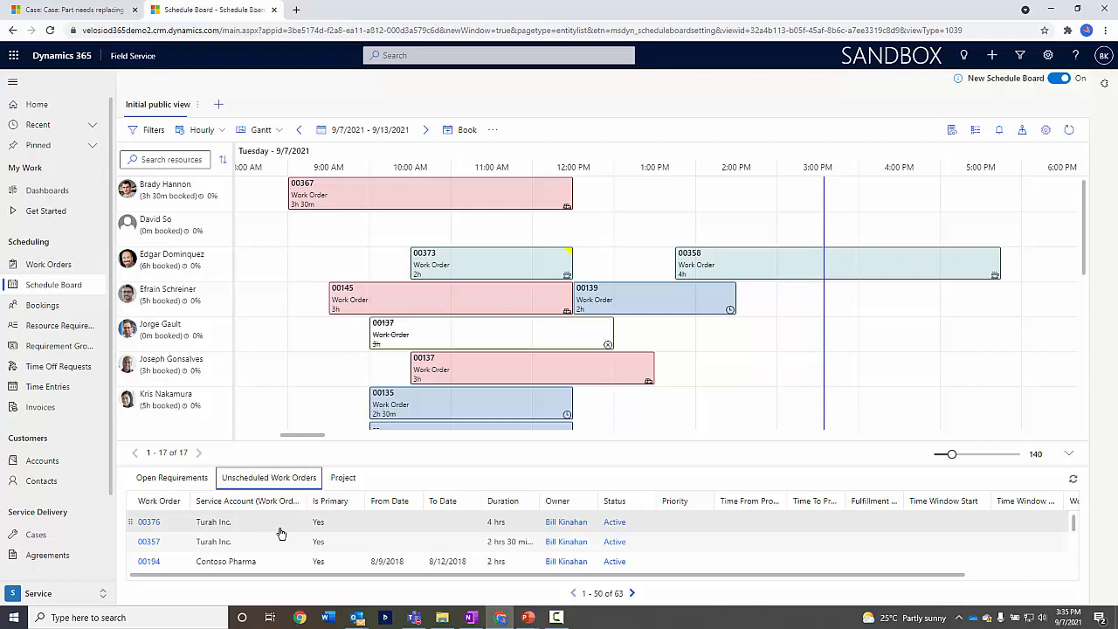
left_click_drag(266, 527, 792, 237)
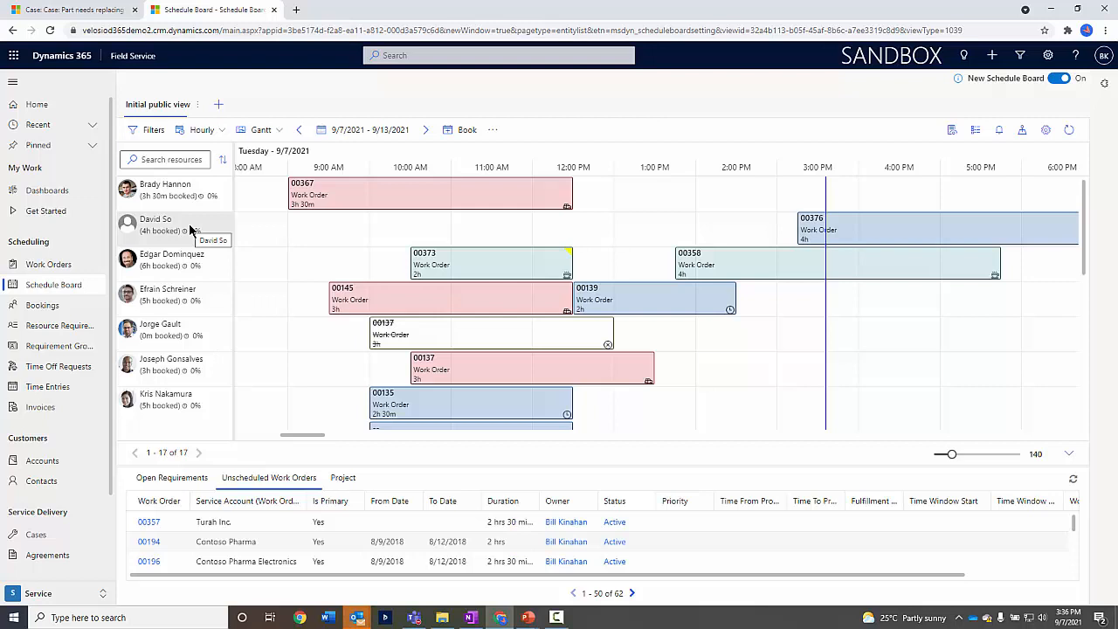
- Examine the resource filters available on the Schedule Board and close them
left_click(148, 130)
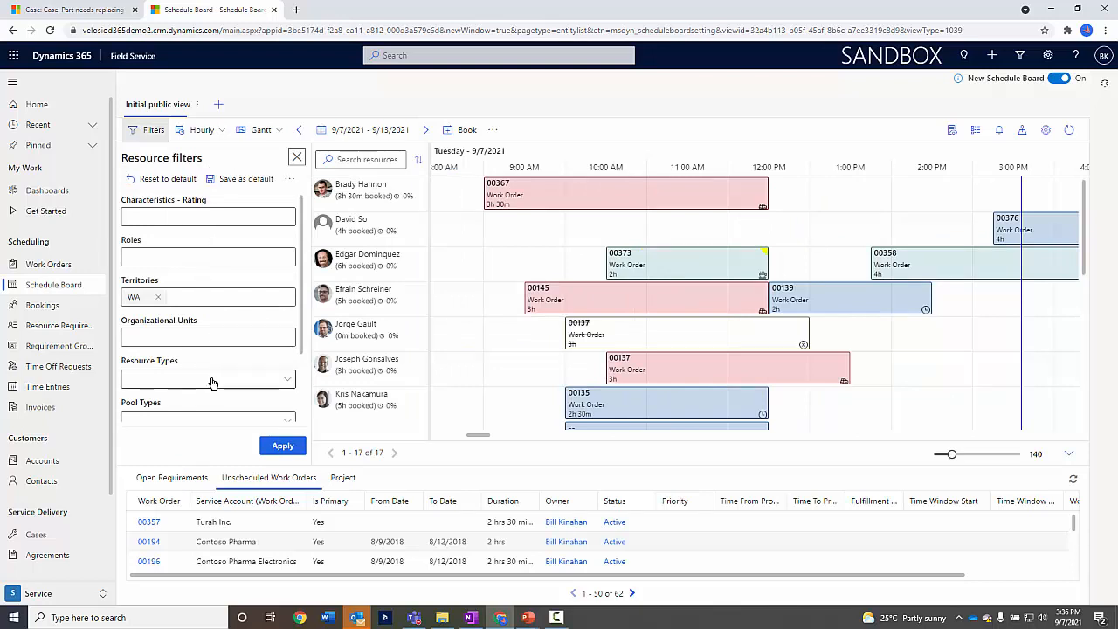
left_click(296, 160)
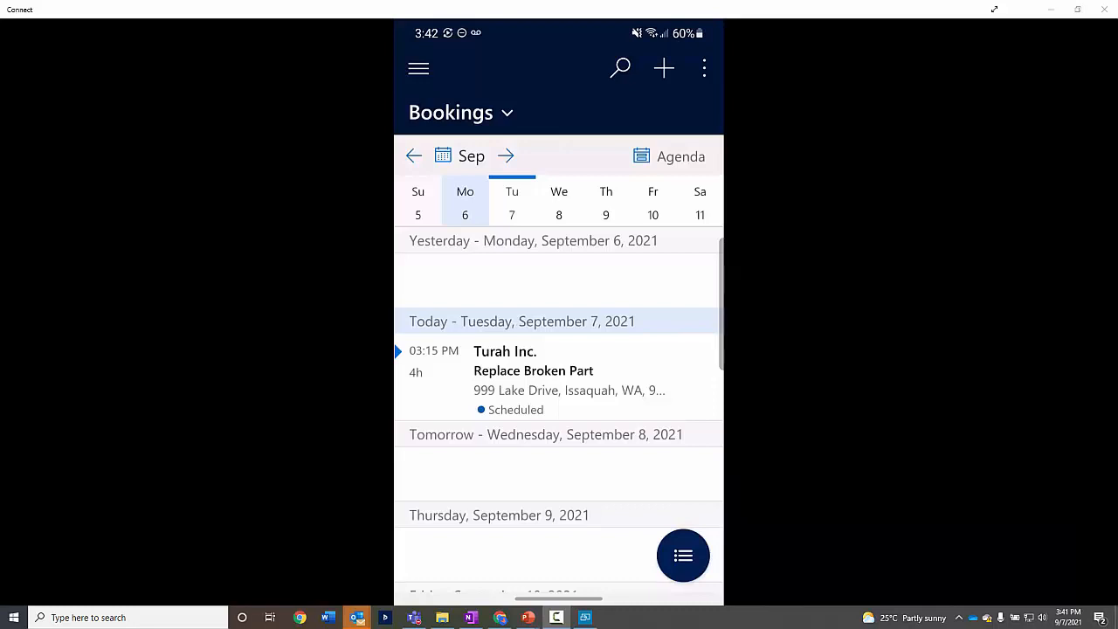
- In the mirrored mobile app, open today's Turah Inc. Replace Broken Part booking and set its booking status to In Progress
left_click(559, 375)
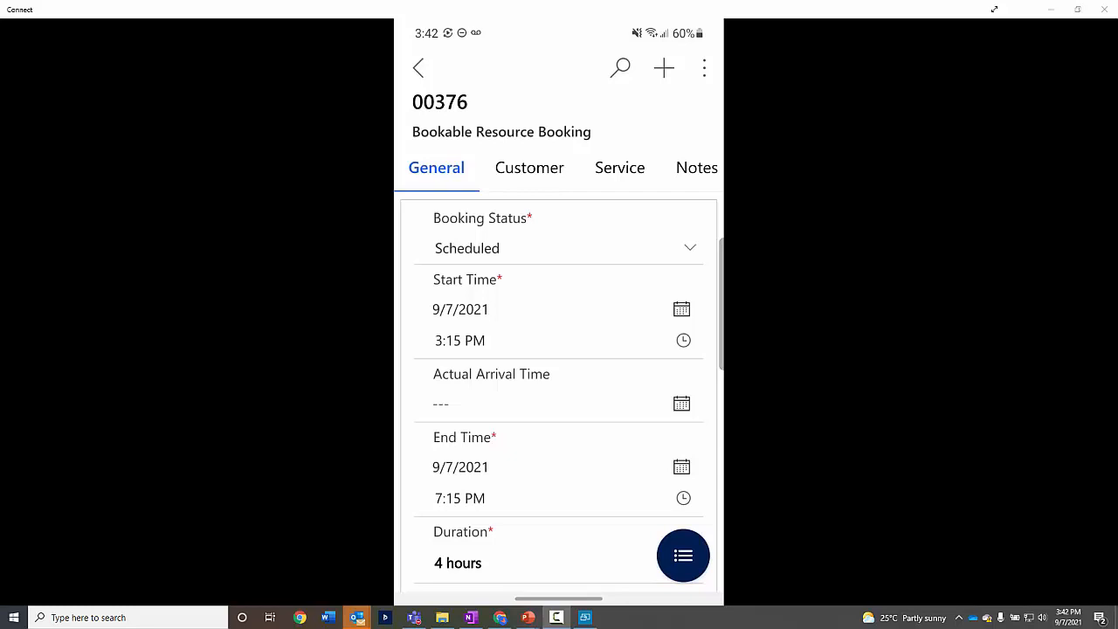
left_click(565, 248)
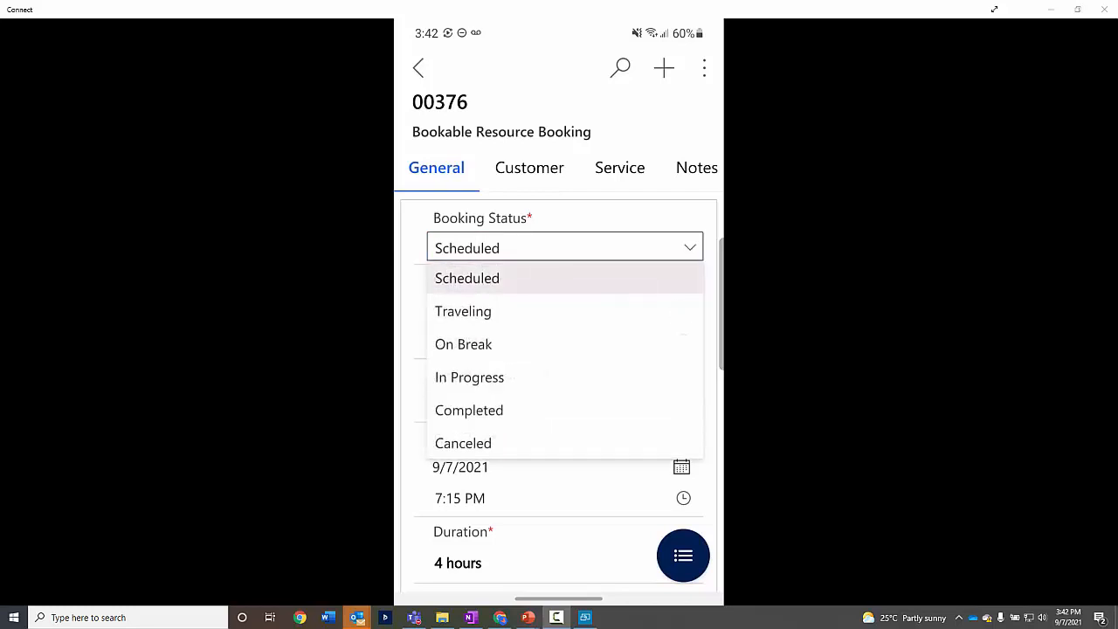
left_click(469, 376)
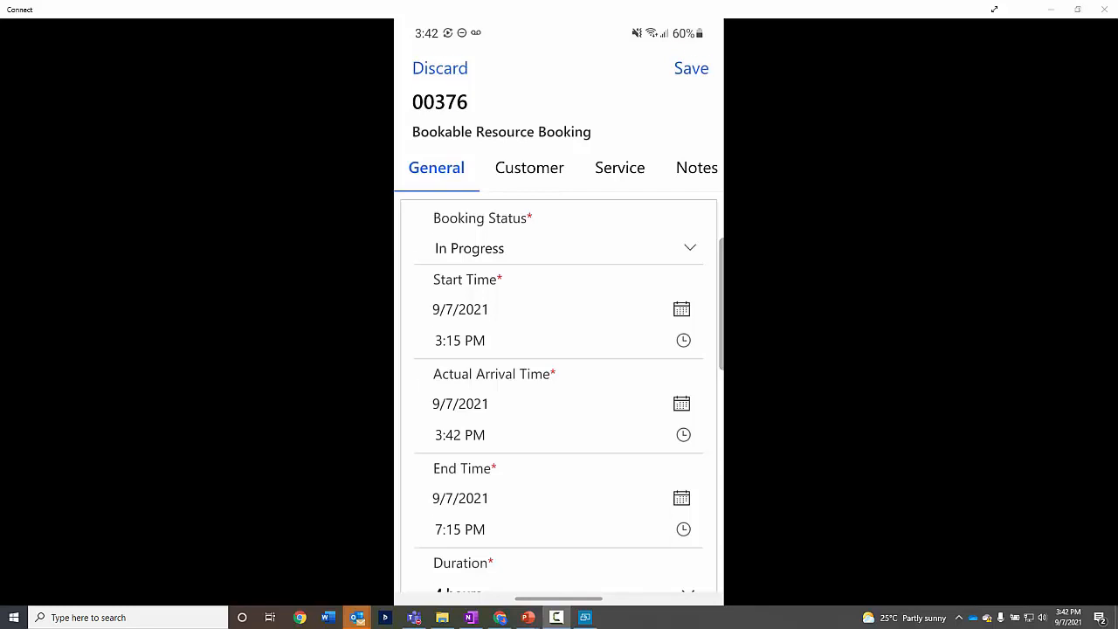
- Review the booking's times, duration and resource, as well as the customer's accounts, service address and map location
scroll(559, 349, "down", 3)
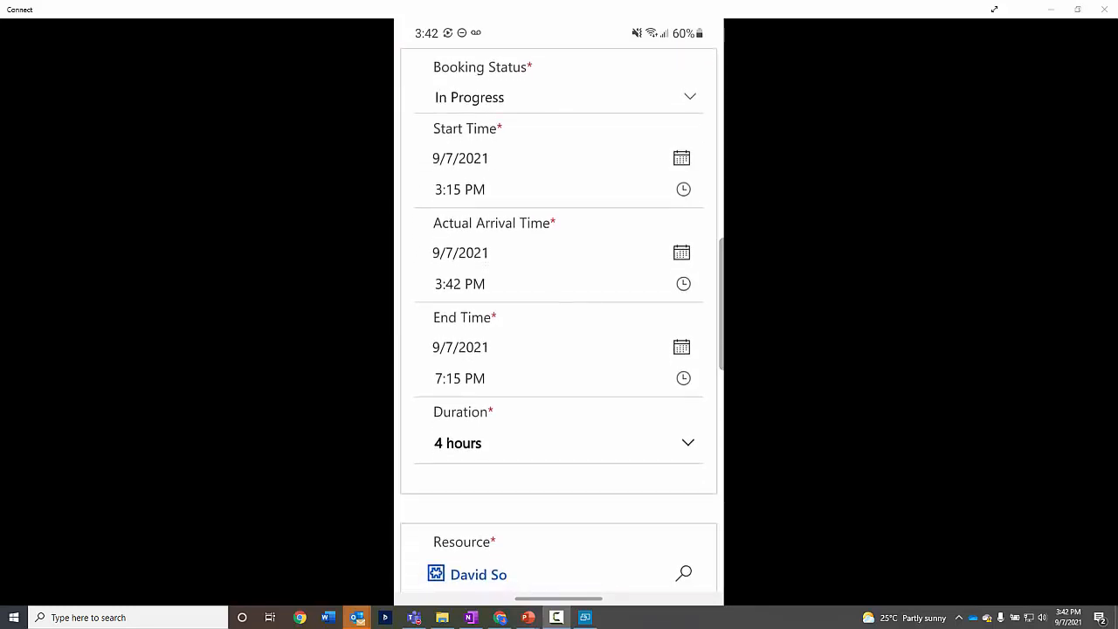
scroll(559, 349, "up", 3)
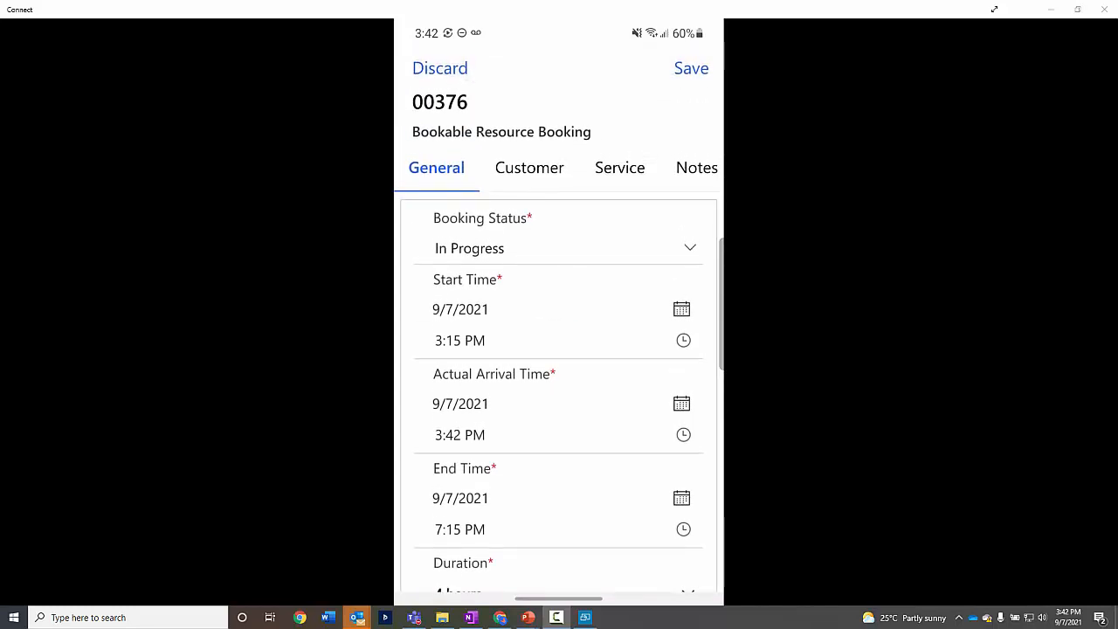
left_click(529, 167)
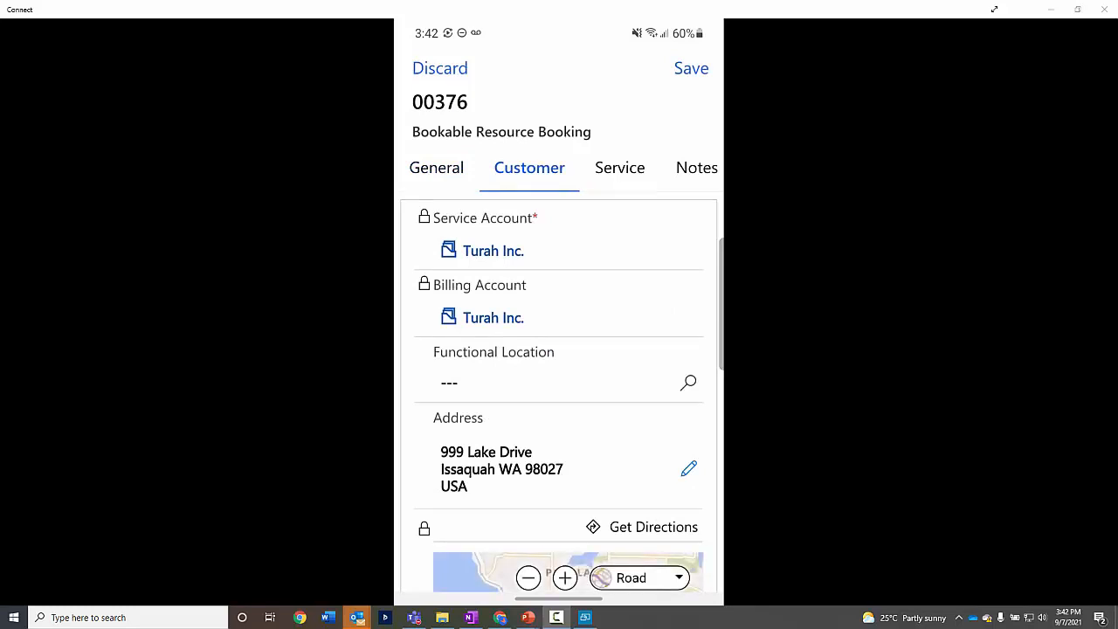
scroll(559, 393, "down", 3)
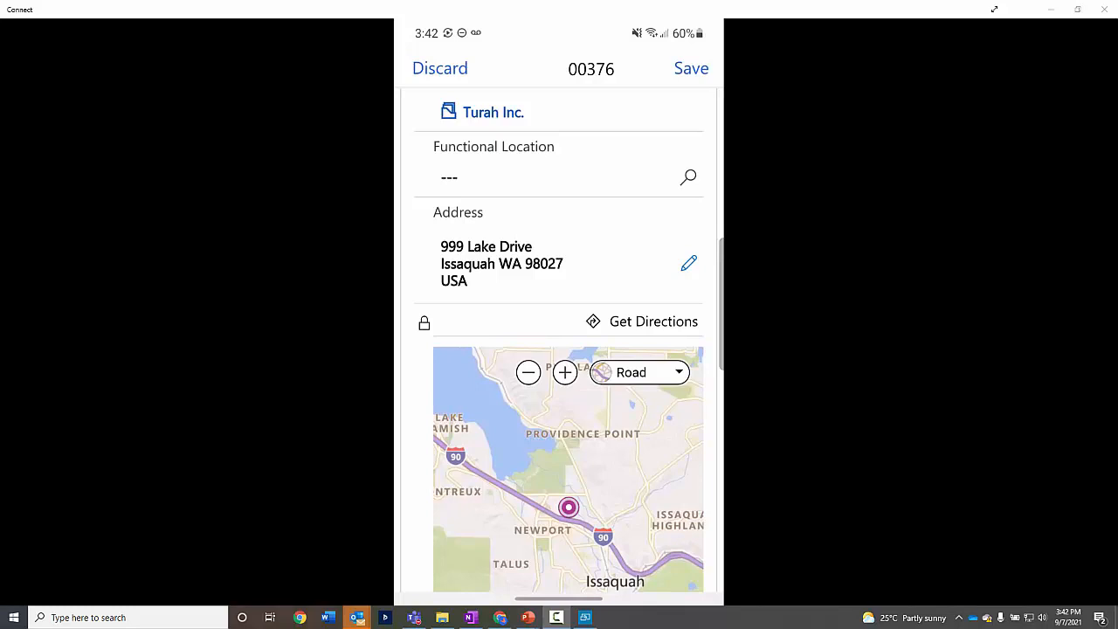
scroll(559, 349, "up", 3)
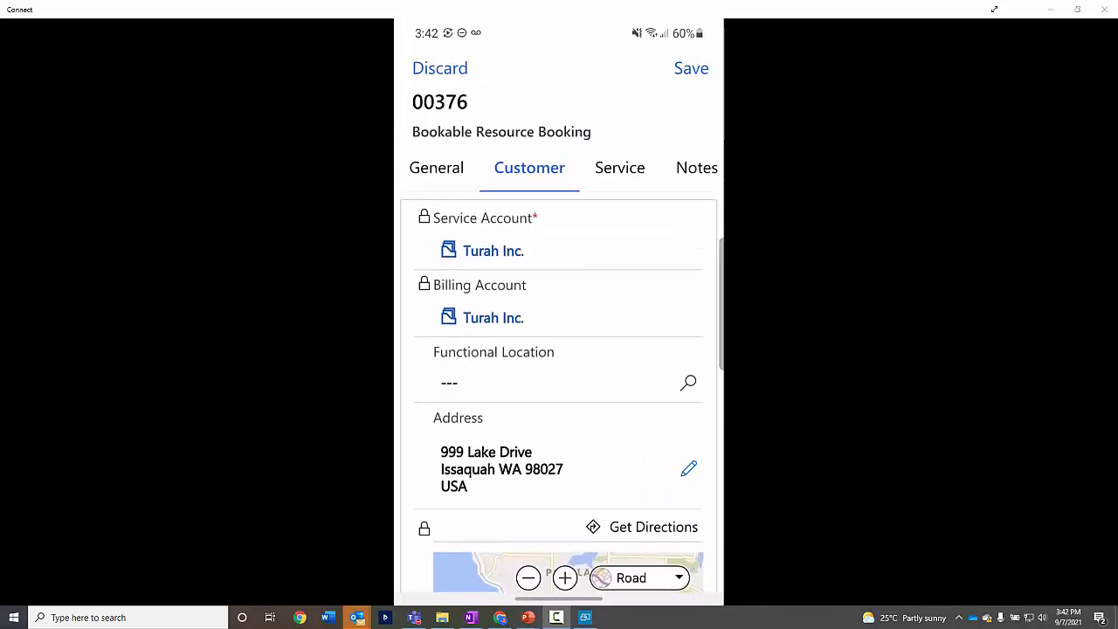
- Mark all four service tasks of the booking complete and mark the 4-hour AssemblyUnit Install Configure service as used
left_click(620, 168)
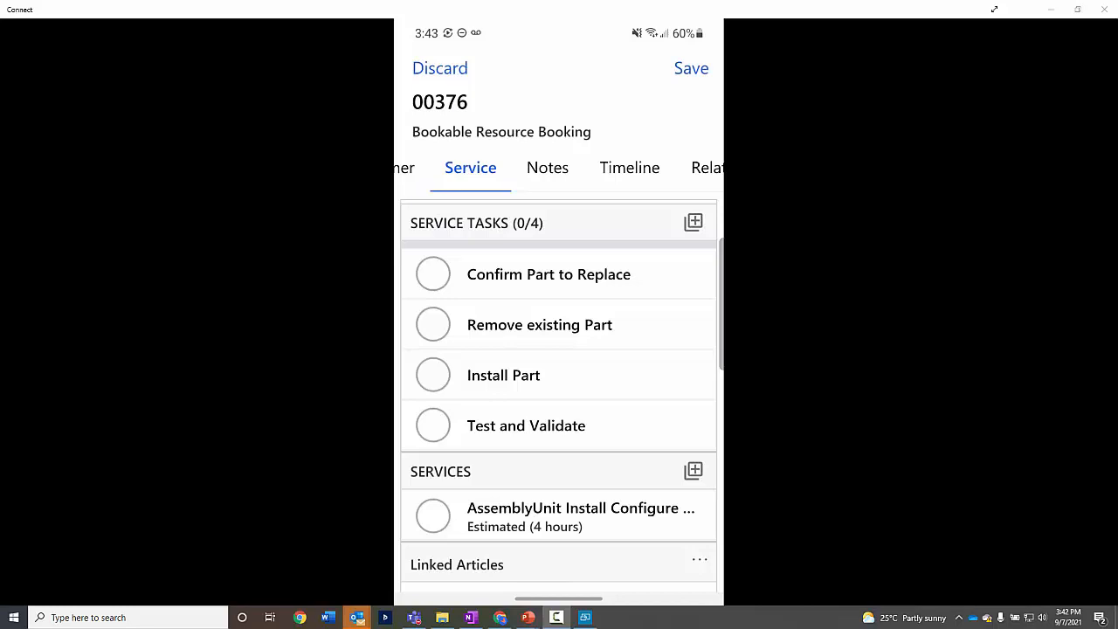
left_click(433, 274)
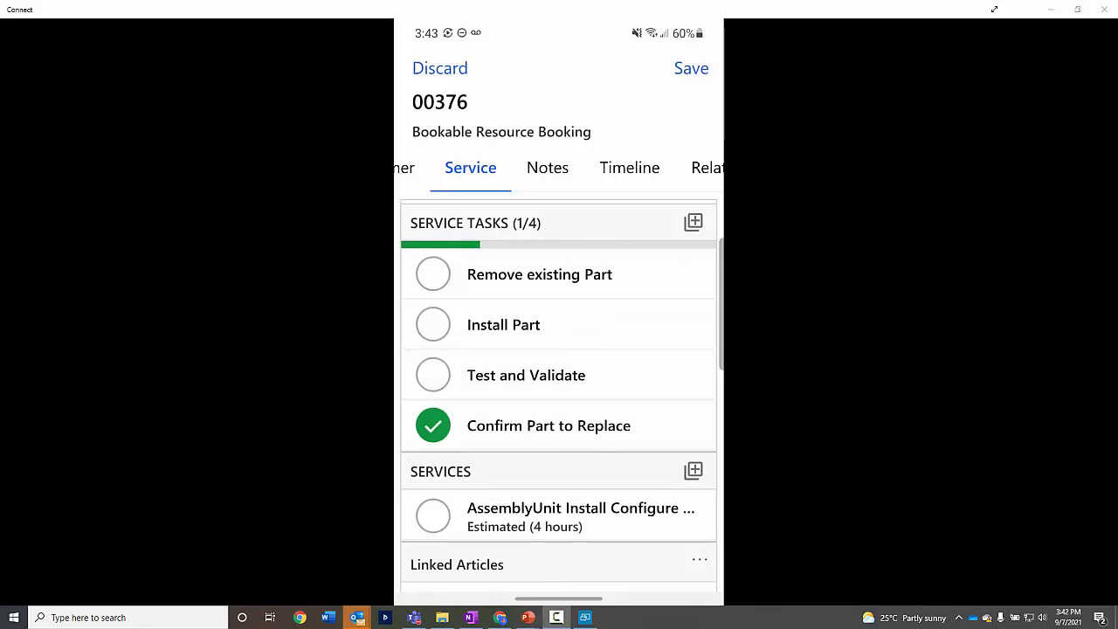
left_click(433, 275)
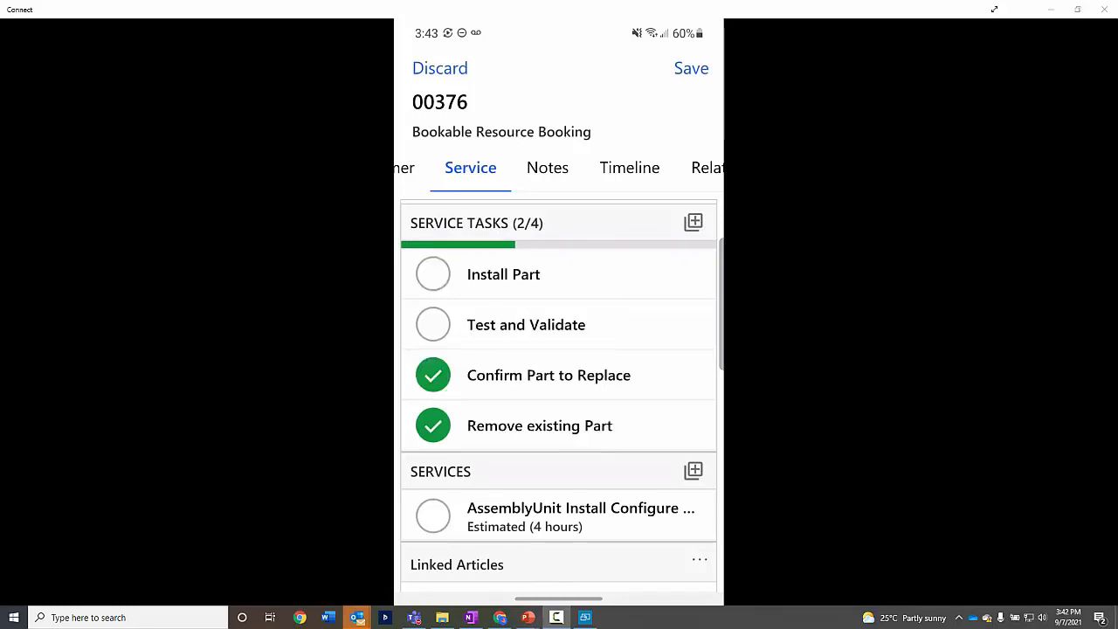
left_click(433, 274)
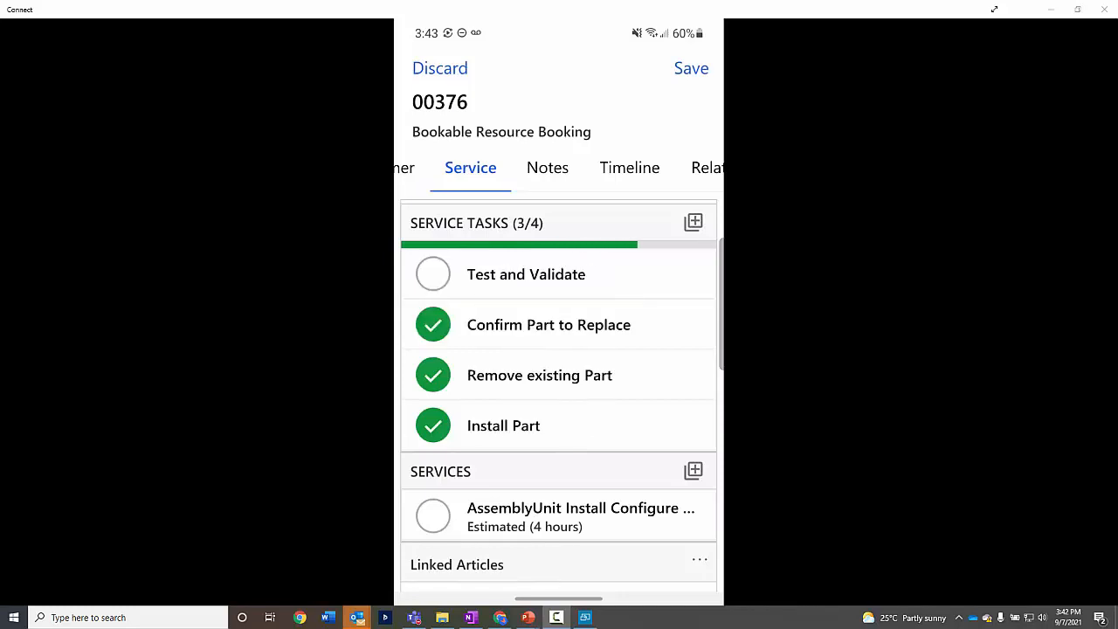
left_click(434, 274)
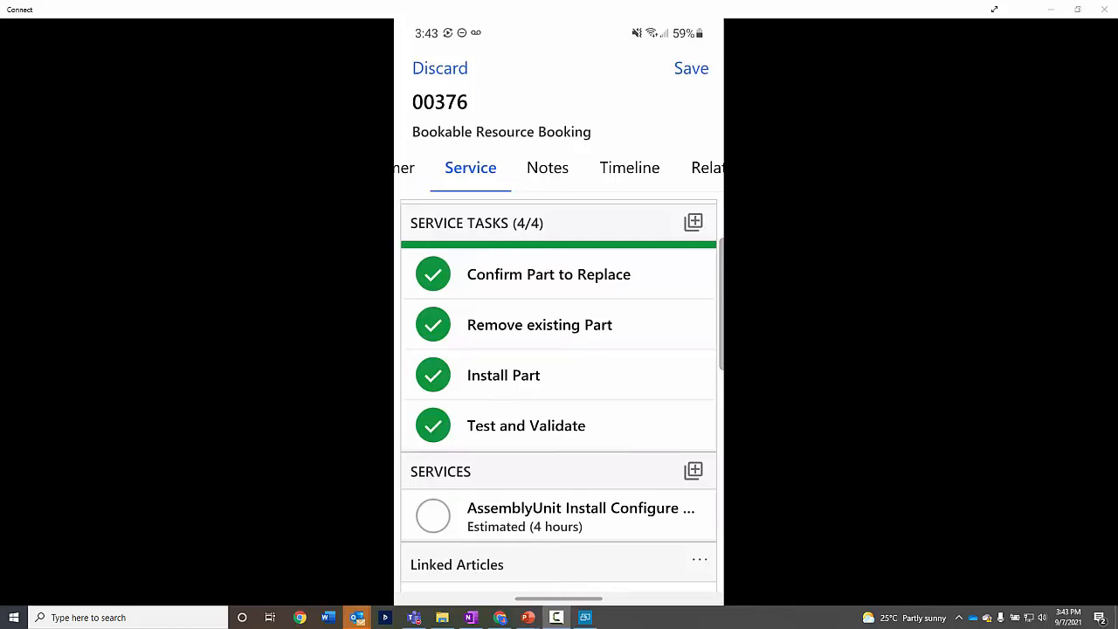
scroll(559, 350, "down", 5)
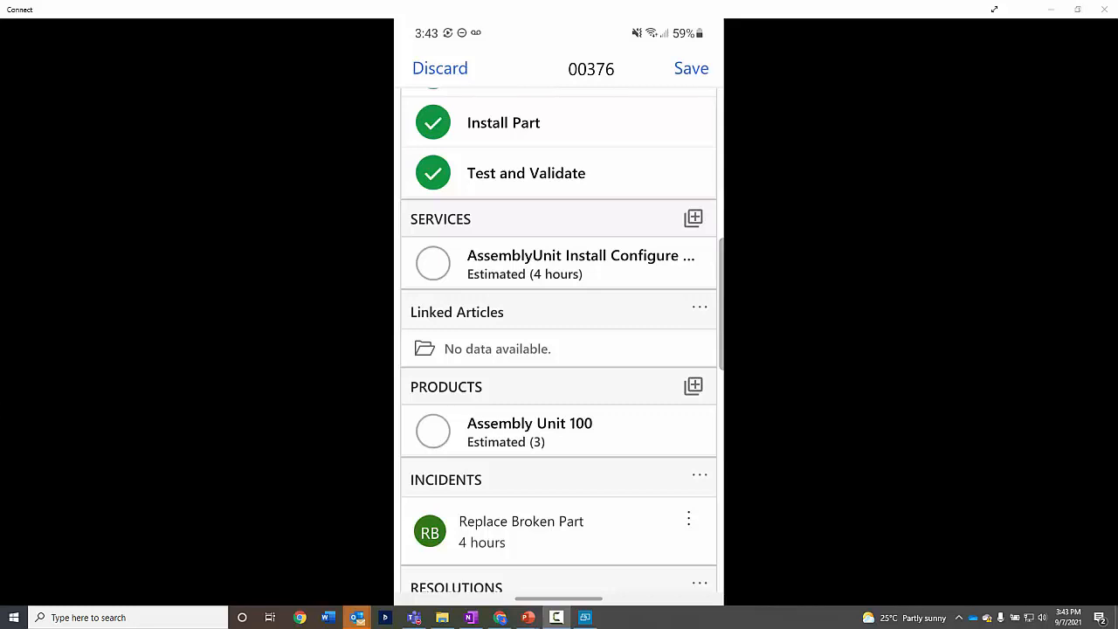
left_click(434, 263)
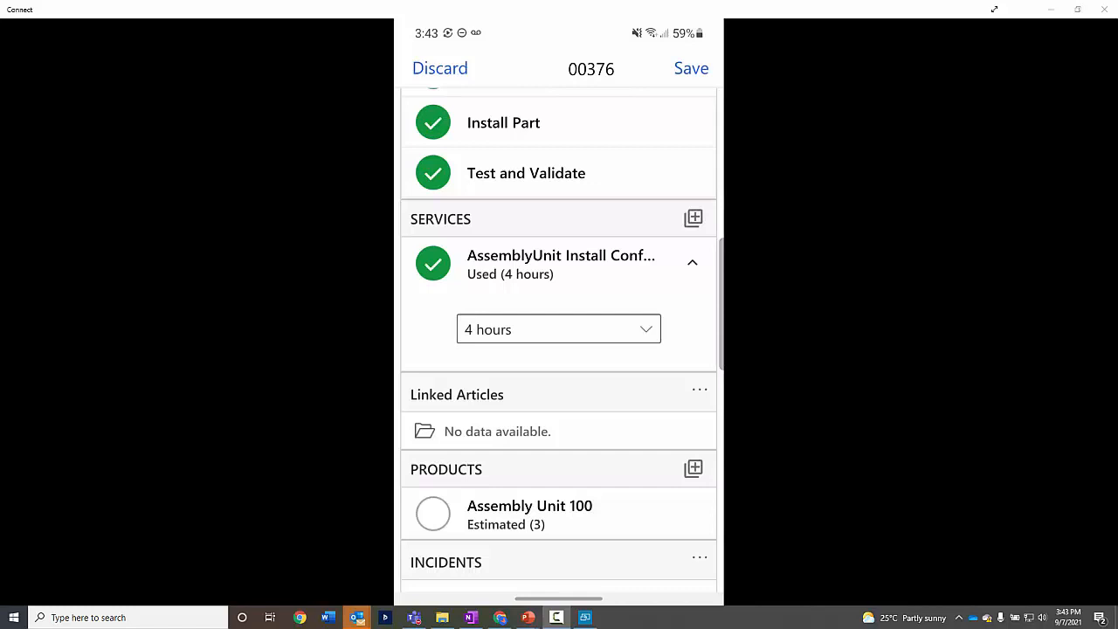
- Set the Assembly Unit 100 product's line status to Used with Main as its warehouse, accept the stock warning, and save the product line
scroll(559, 340, "down", 5)
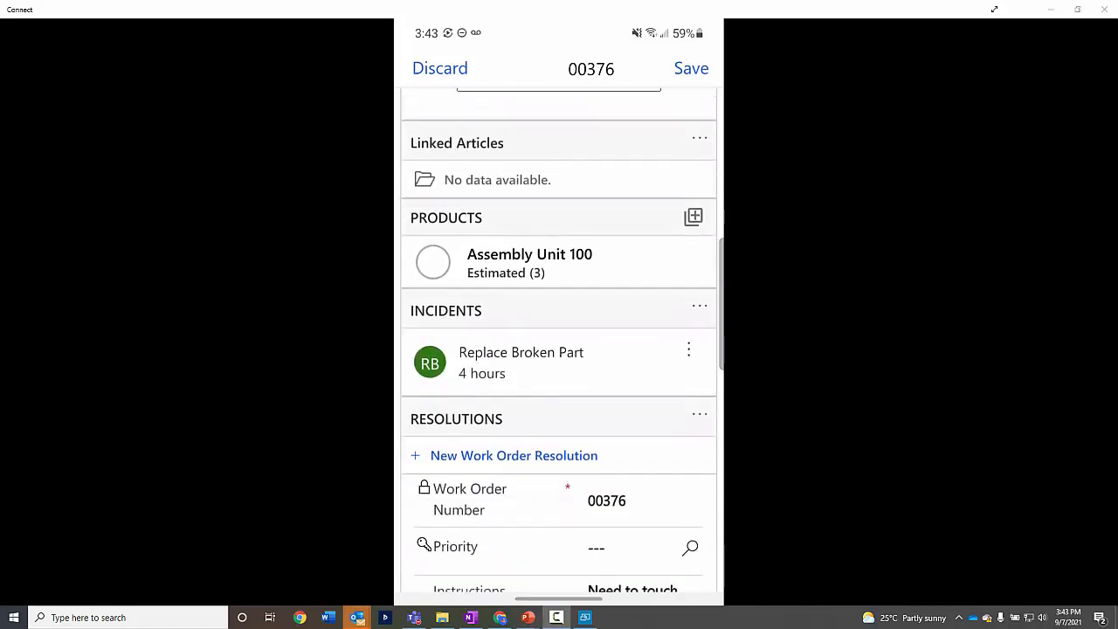
left_click(530, 262)
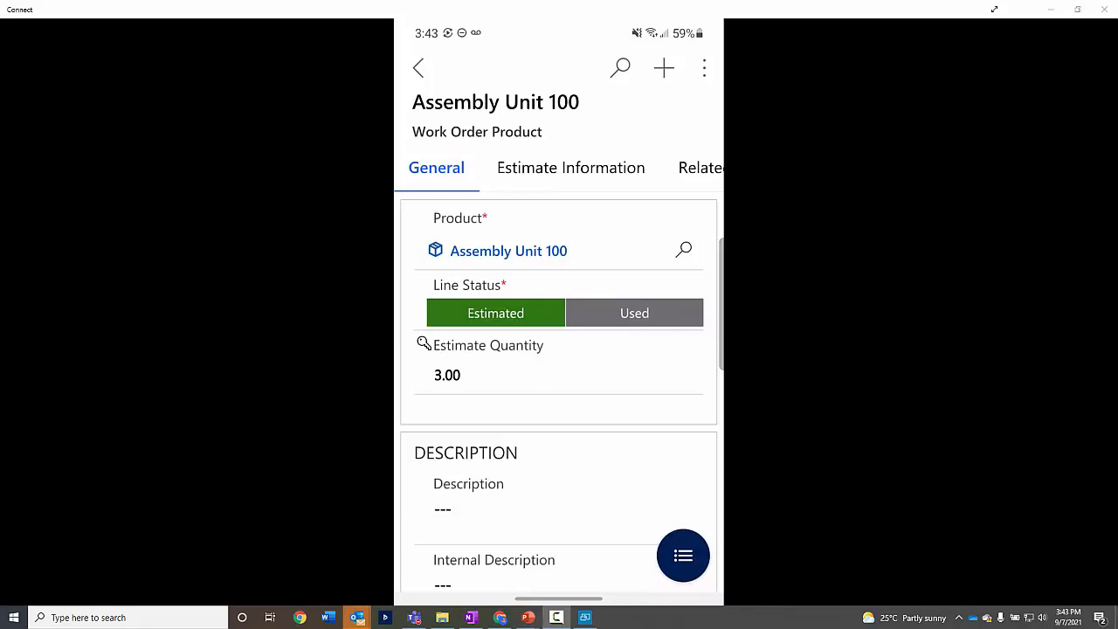
left_click(634, 313)
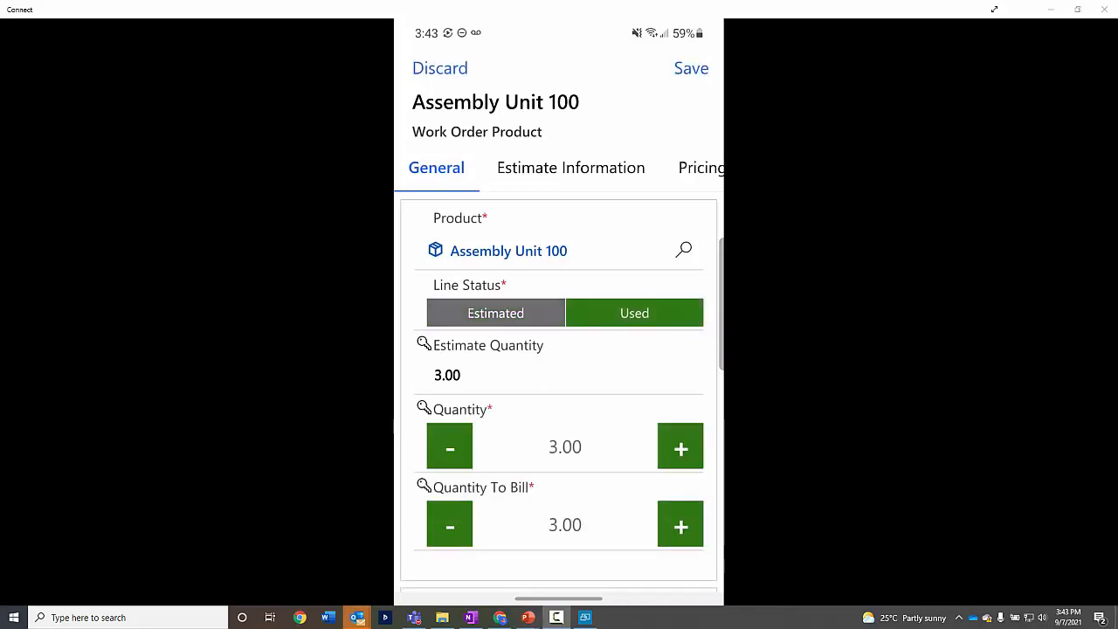
scroll(559, 332, "down", 5)
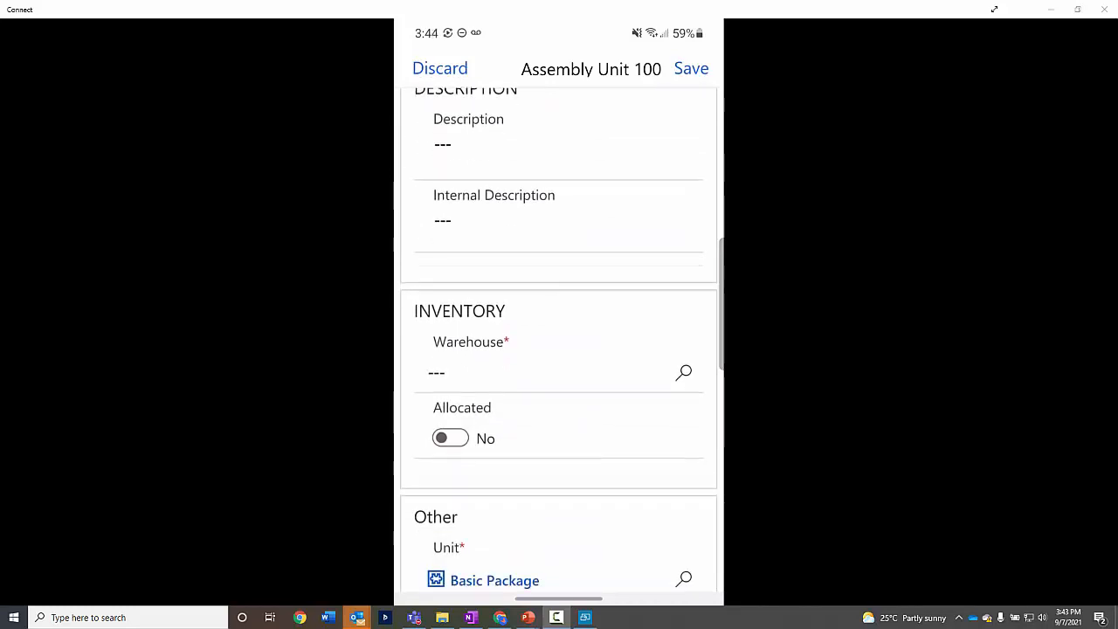
left_click(550, 373)
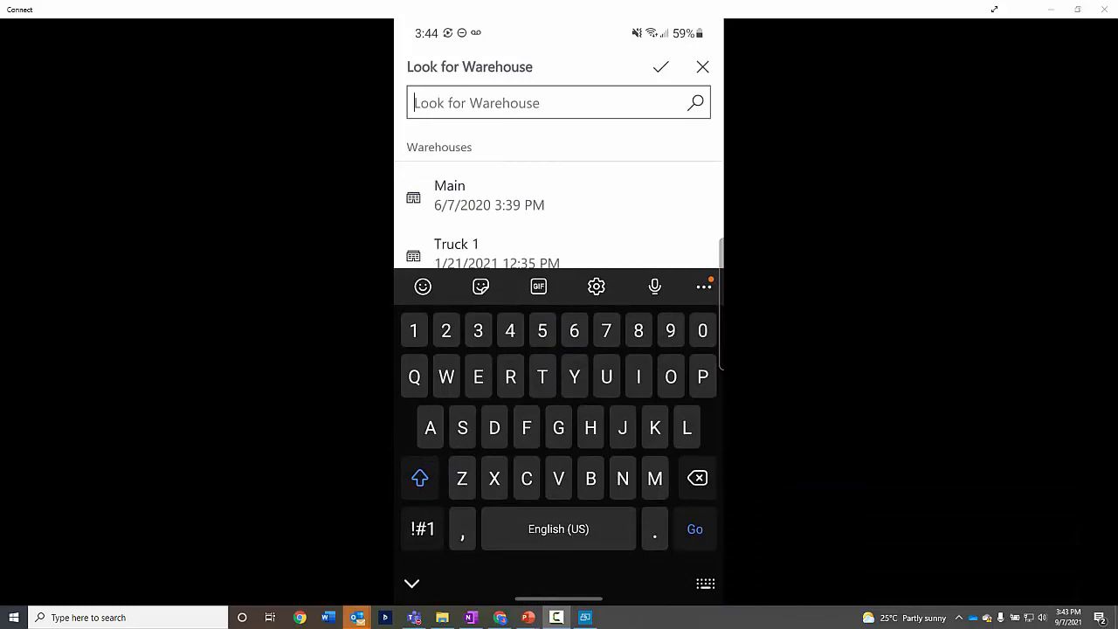
left_click(489, 195)
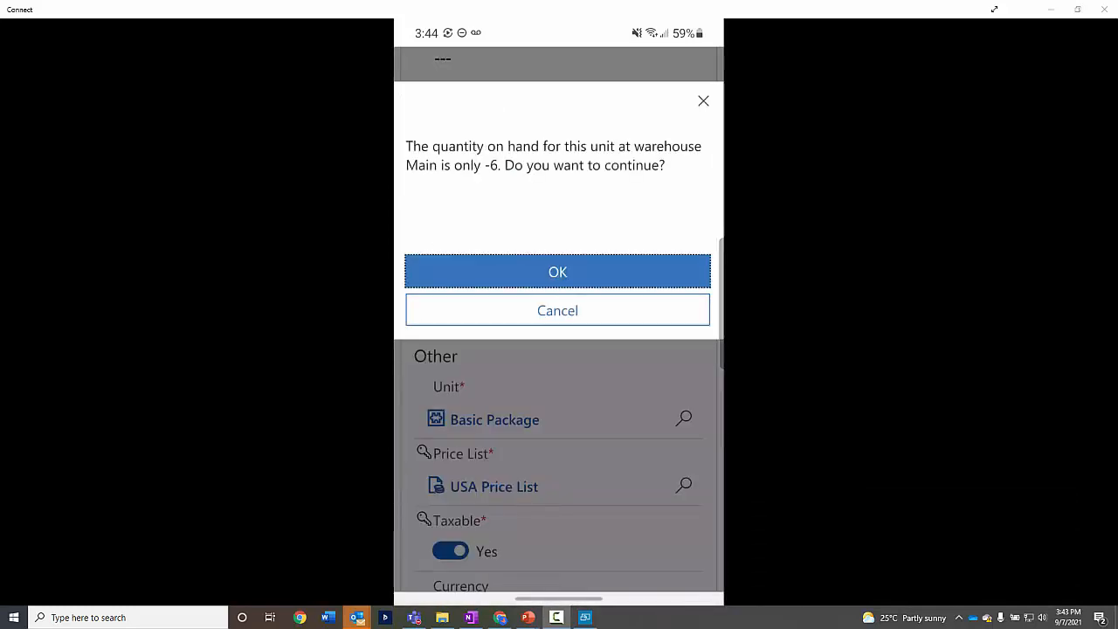
left_click(557, 272)
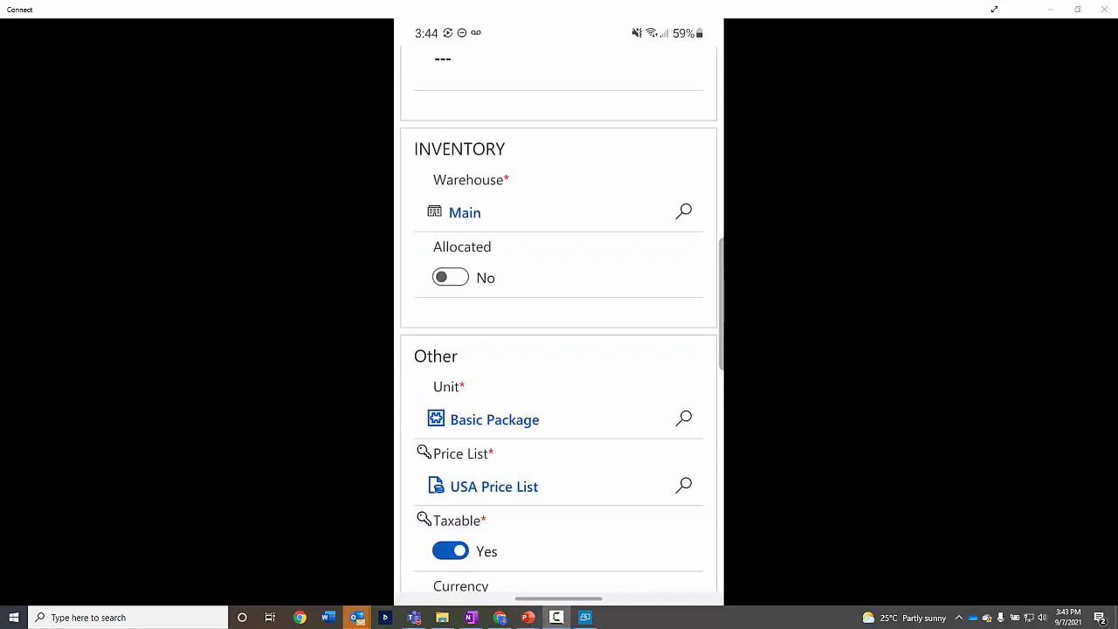
scroll(559, 315, "up", 5)
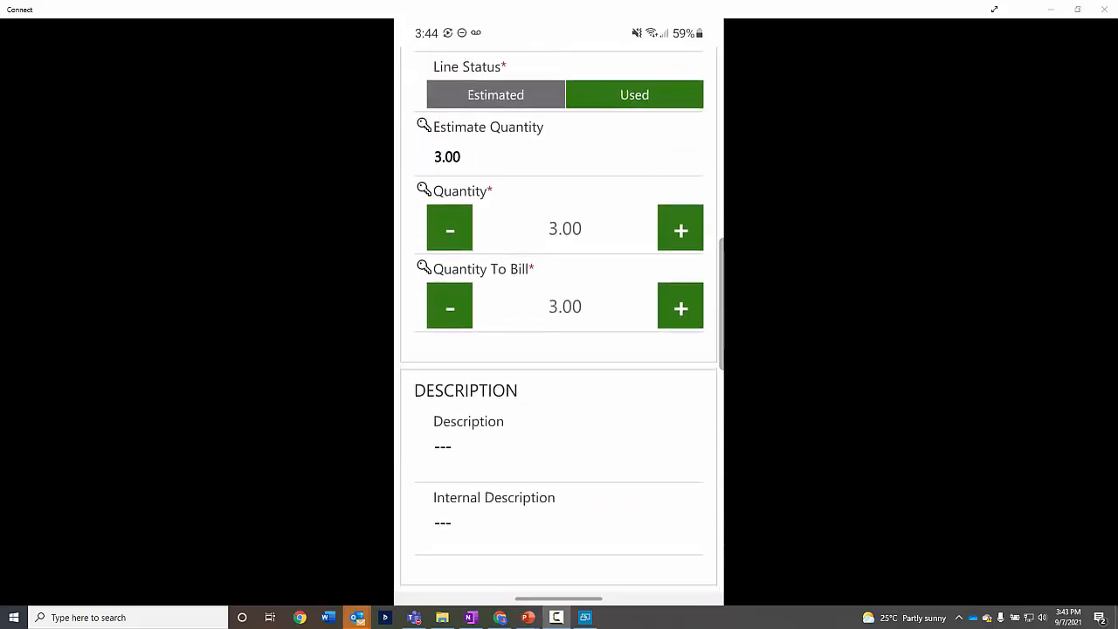
scroll(559, 315, "up", 3)
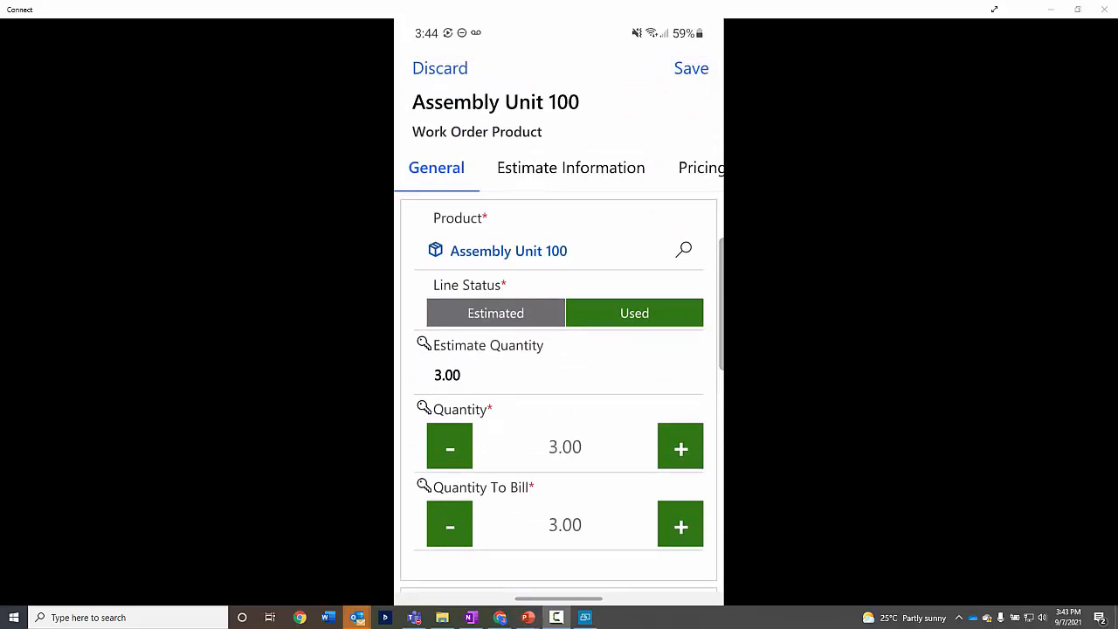
left_click(690, 68)
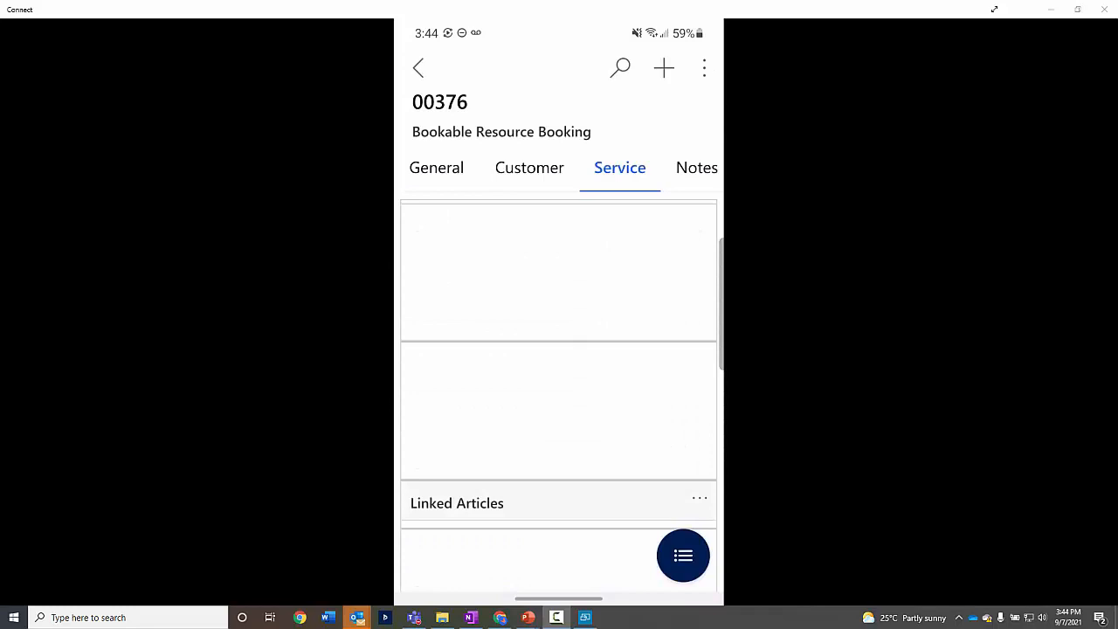
- Draw a handwritten signature in the Signature area of the booking's notes
left_click(696, 168)
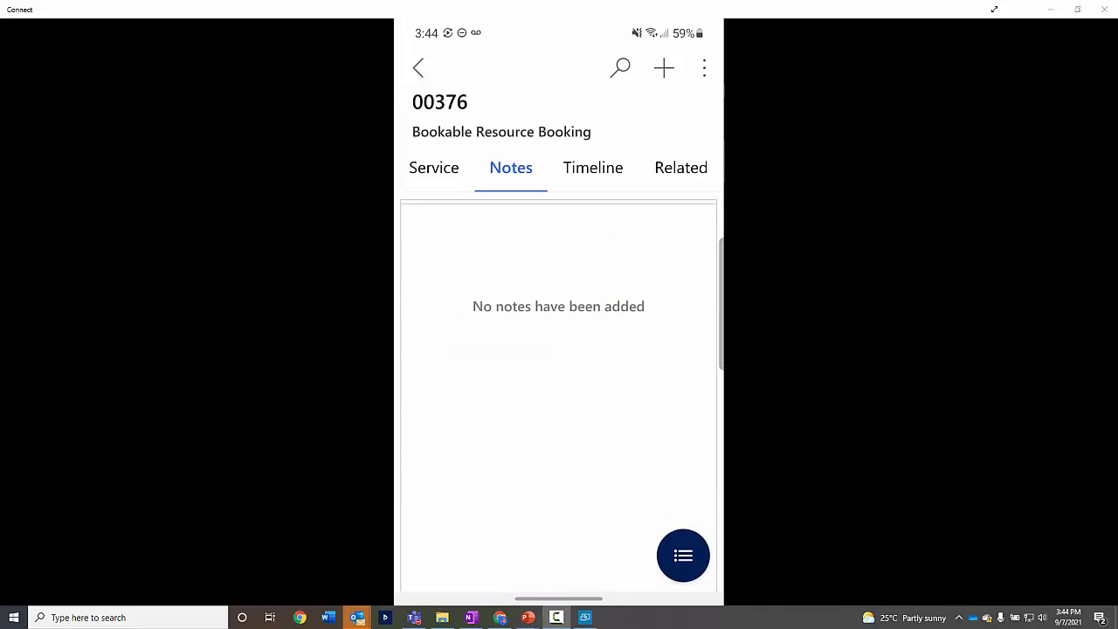
scroll(559, 349, "down", 3)
left_click_drag(607, 493, 609, 464)
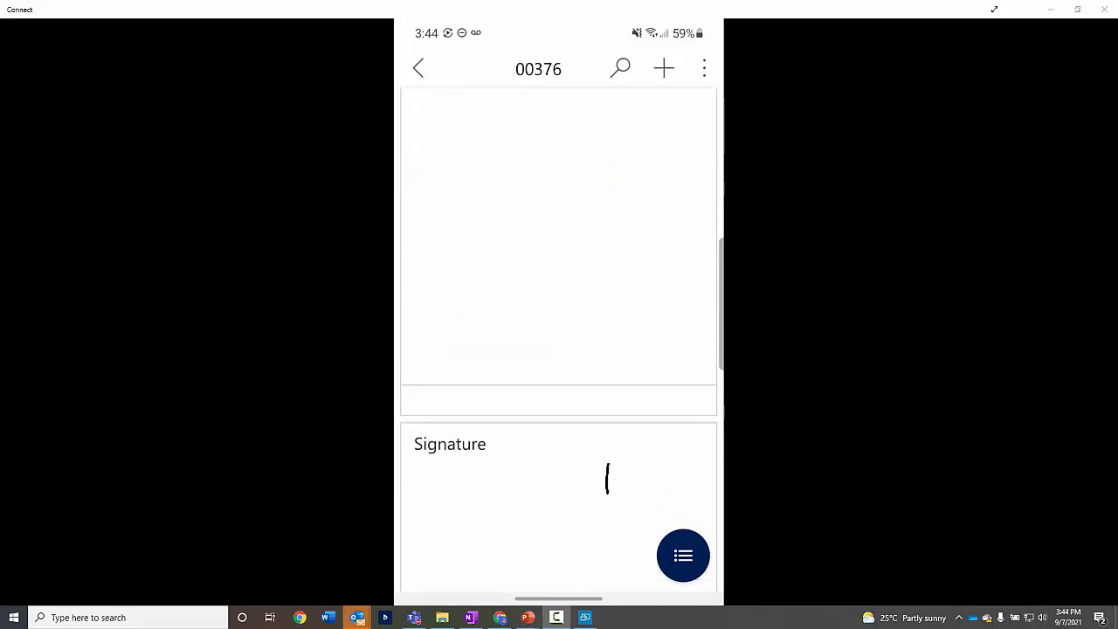
mouse_move(483, 464)
left_mouse_down()
mouse_move(525, 530)
mouse_move(658, 463)
left_mouse_up()
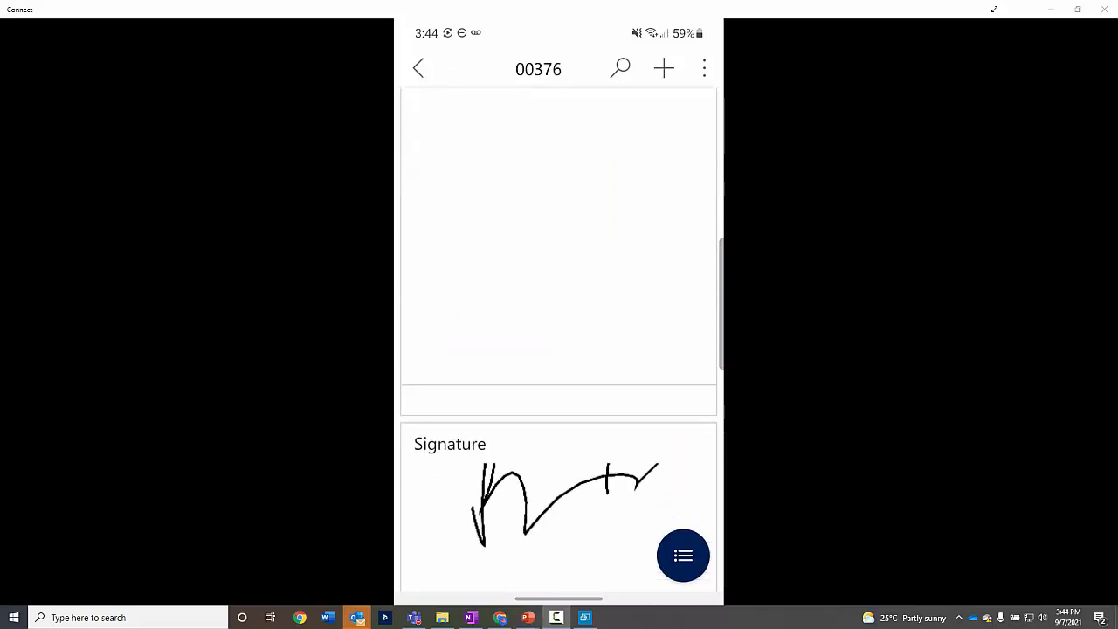
scroll(558, 341, "up", 3)
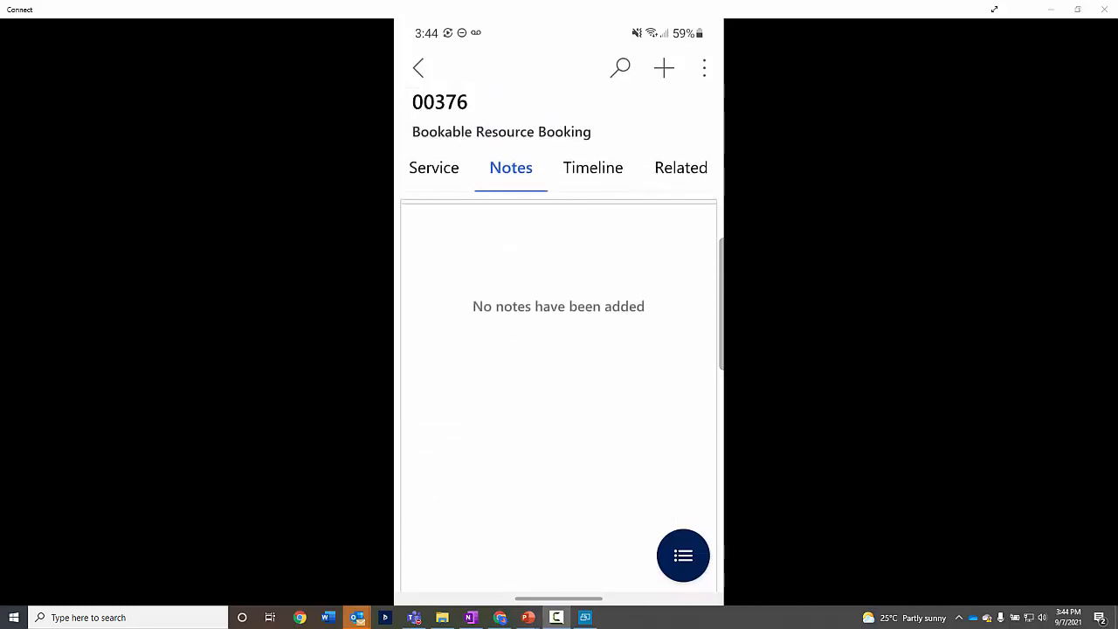
- Set the booking status in the booking's general details to Completed
left_click(434, 168)
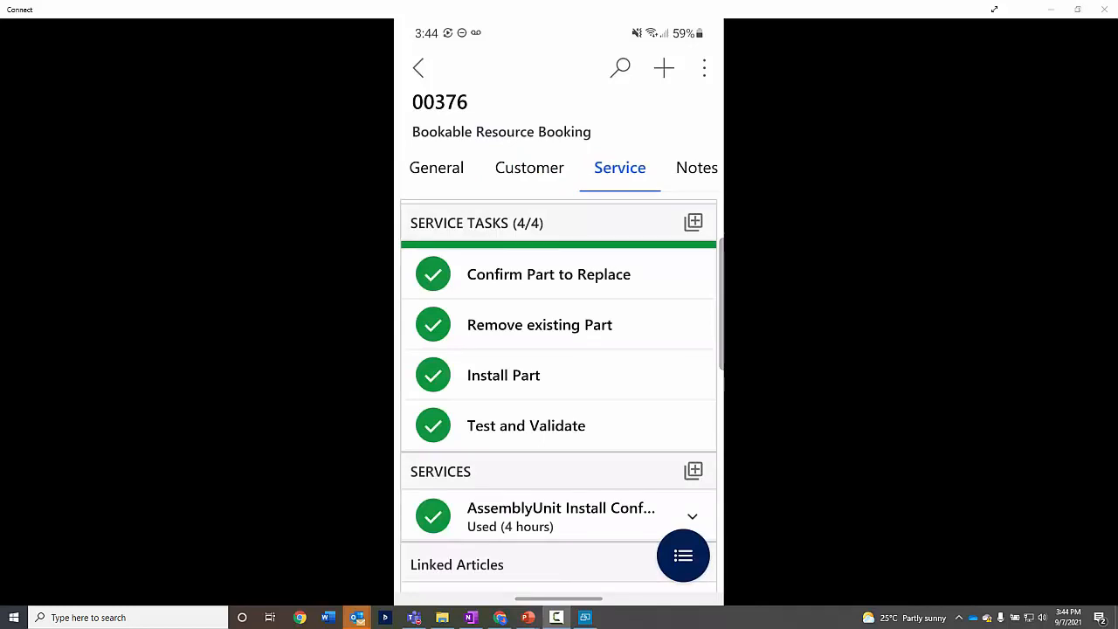
left_click(436, 168)
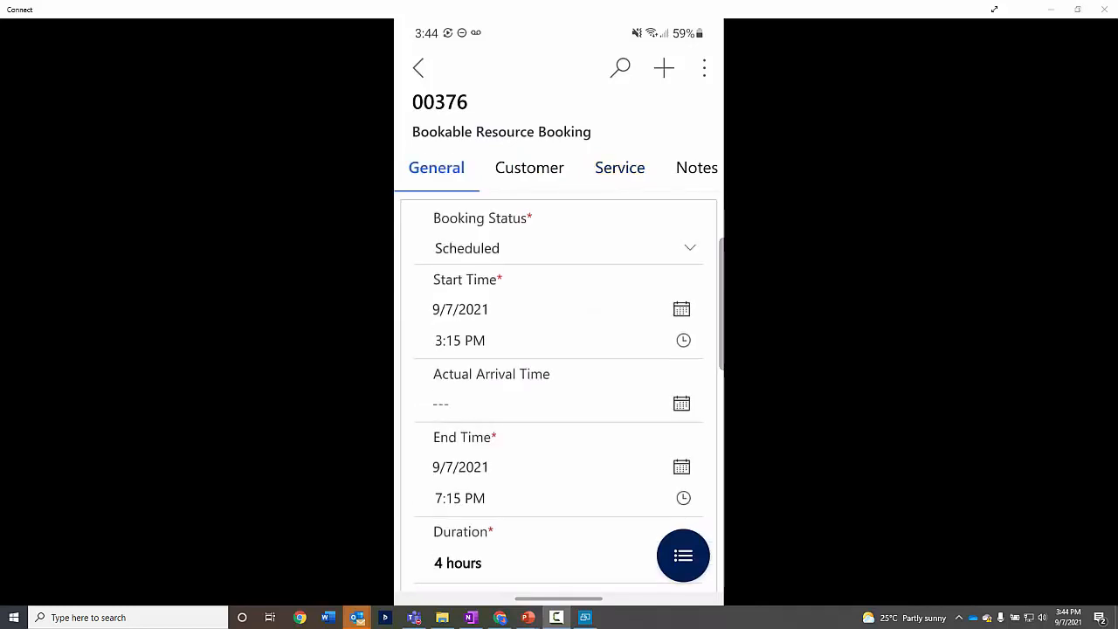
left_click(564, 248)
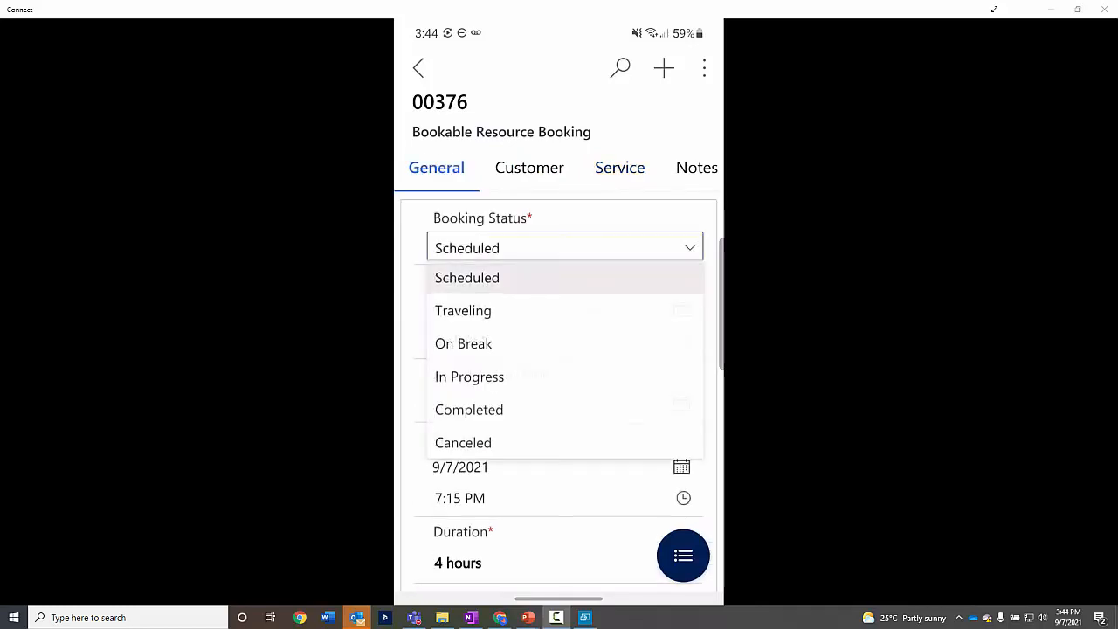
left_click(469, 411)
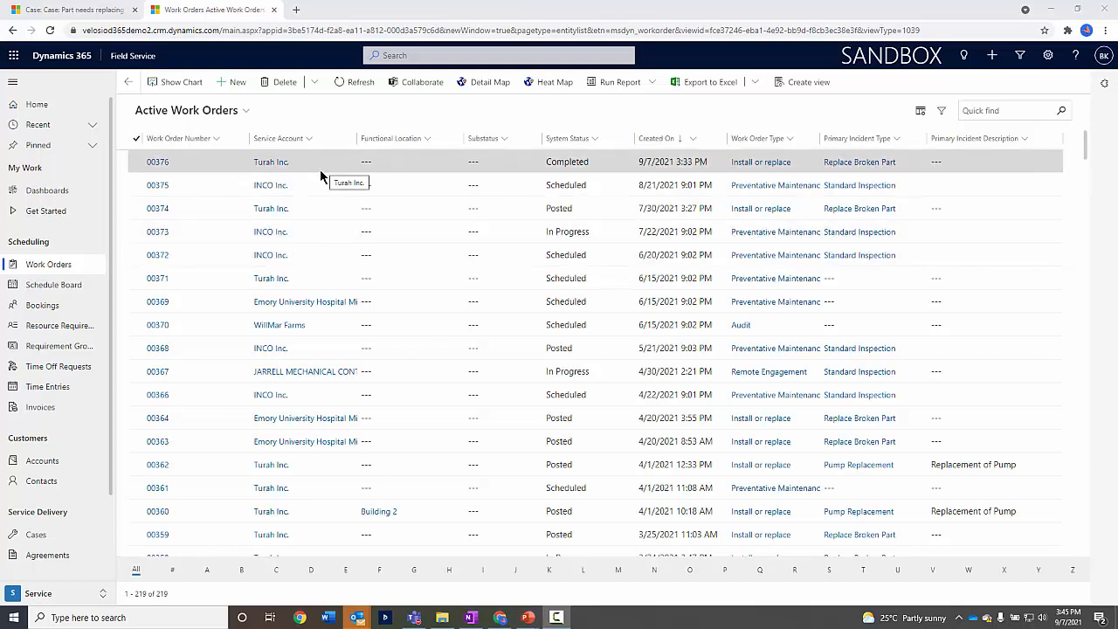
- In the Field Service web app, open the Turah Inc. work order created 9/7/2021 and close its "Work Order Created" timeline task as Completed
left_click(158, 163)
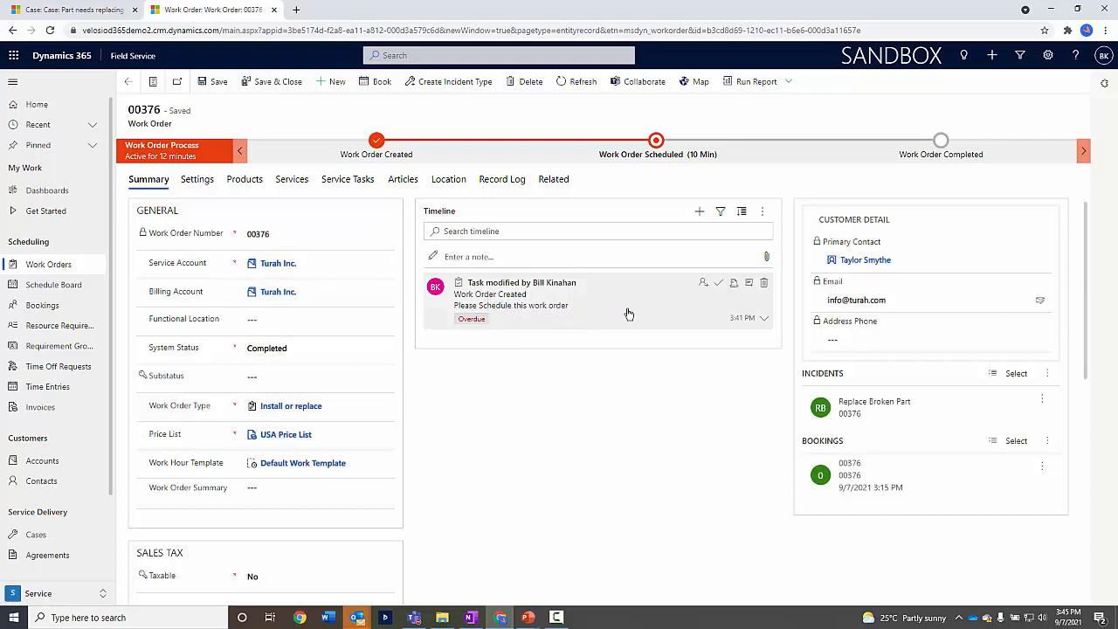
left_click(718, 283)
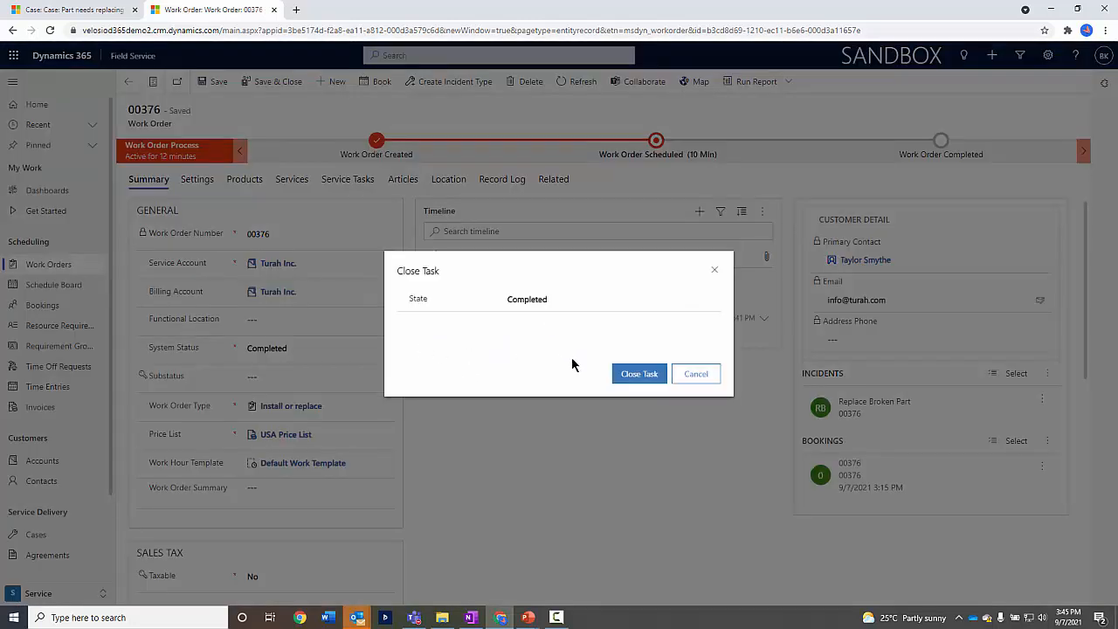
left_click(626, 376)
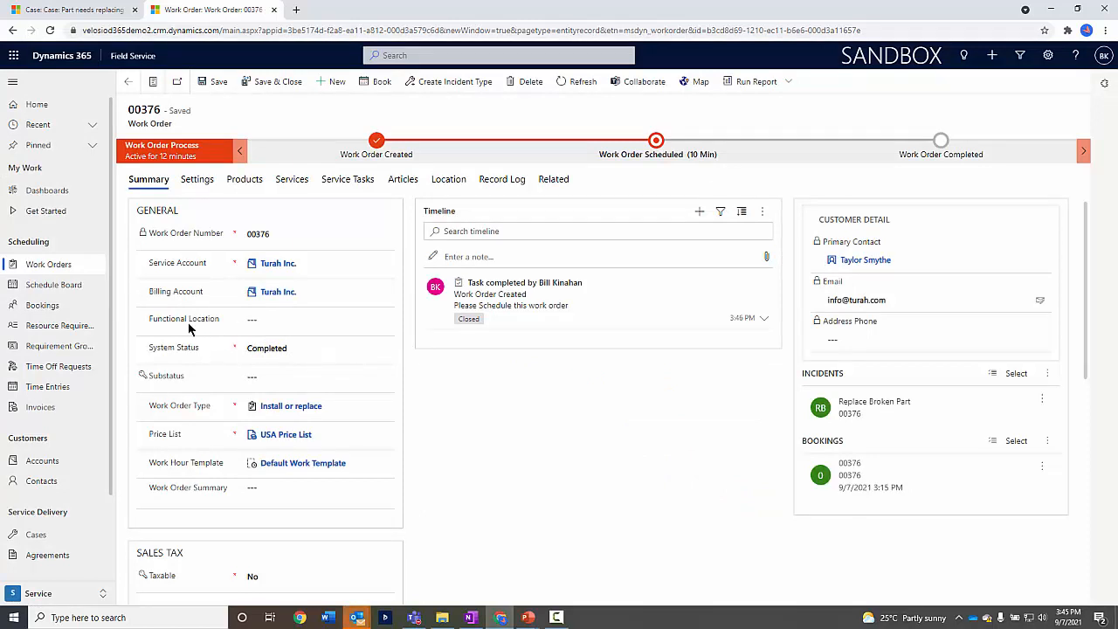
- Review the completed work order's products, services and service tasks
left_click(279, 329)
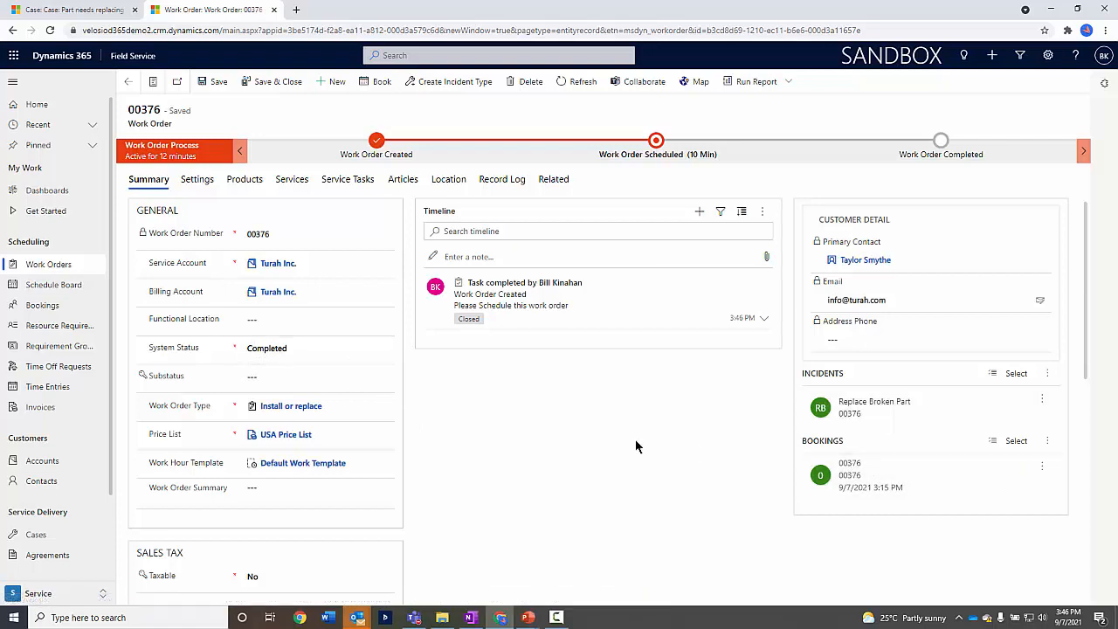
left_click(244, 183)
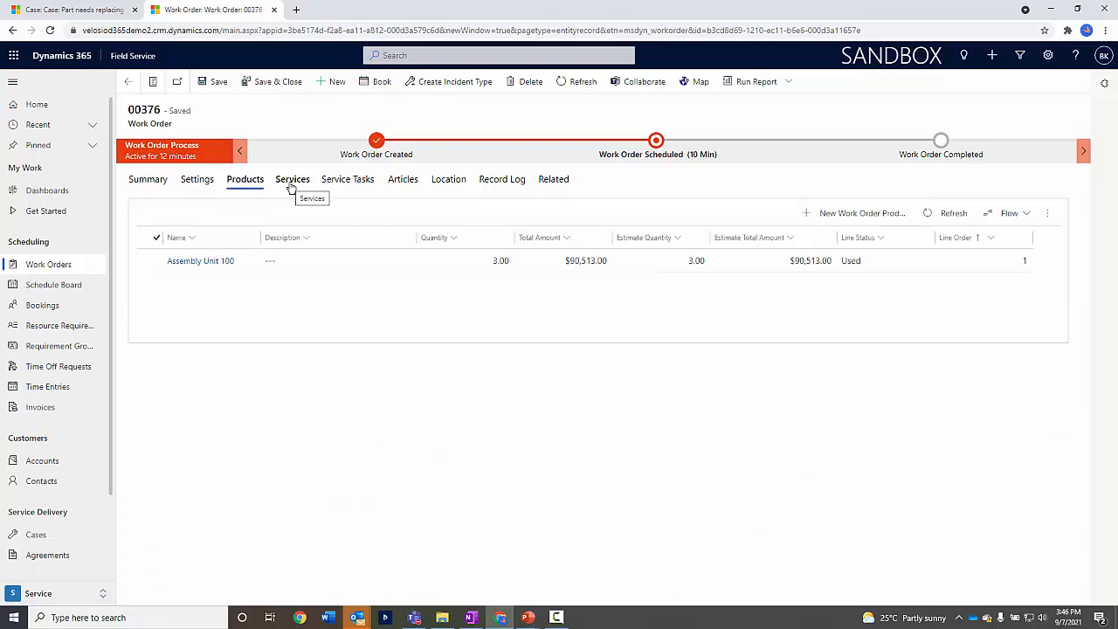
left_click(295, 183)
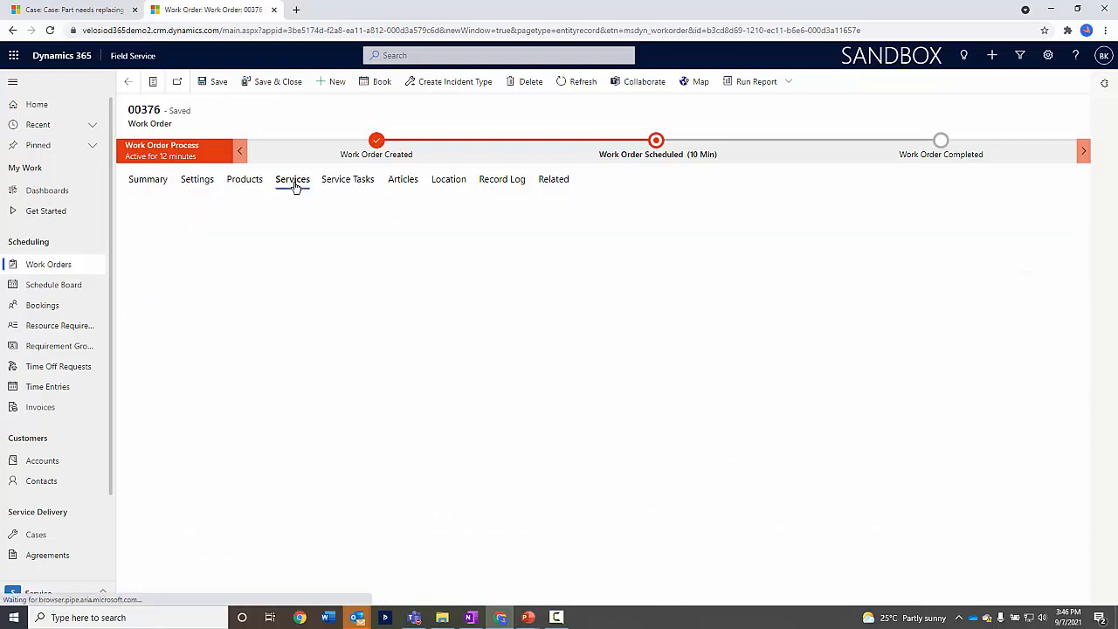
left_click(346, 183)
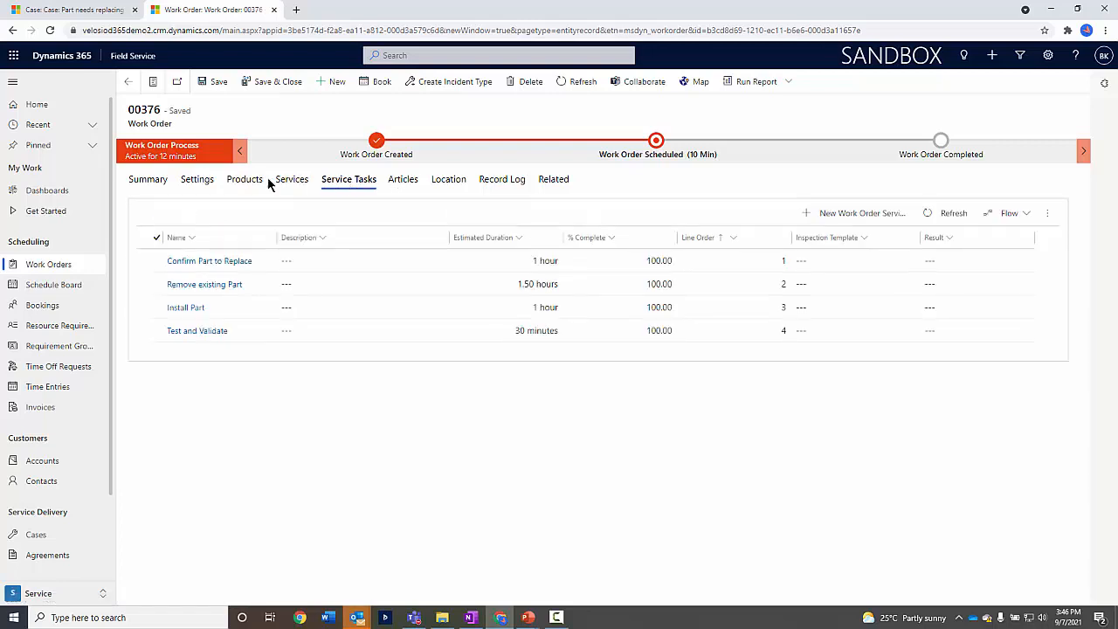
- Set the work order's system status in its general summary details to Posted and save the work order
left_click(151, 184)
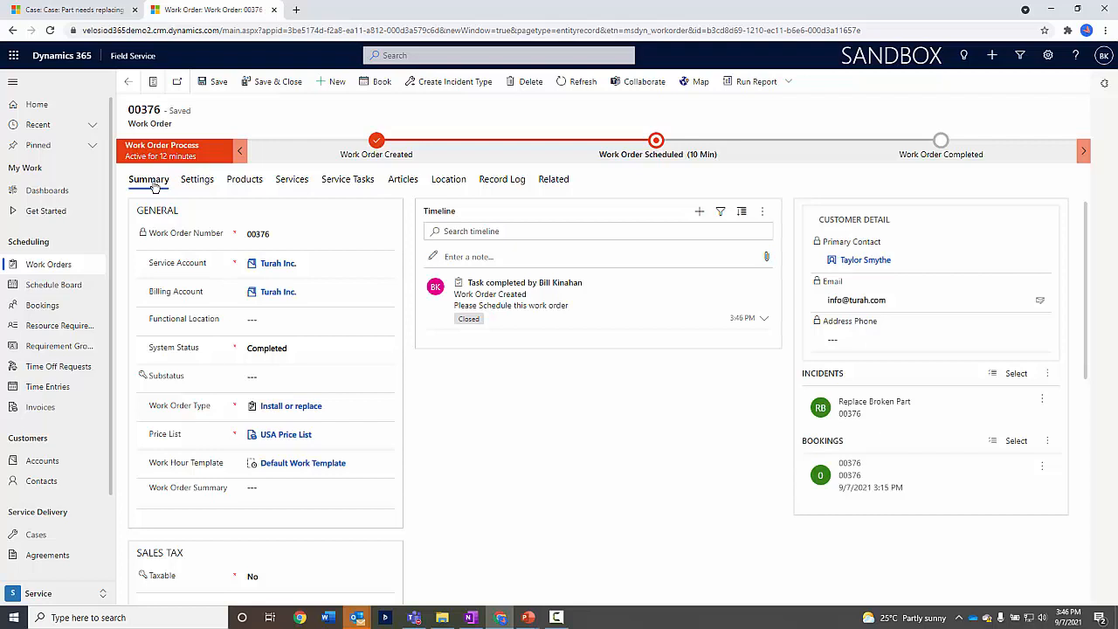
left_click(311, 353)
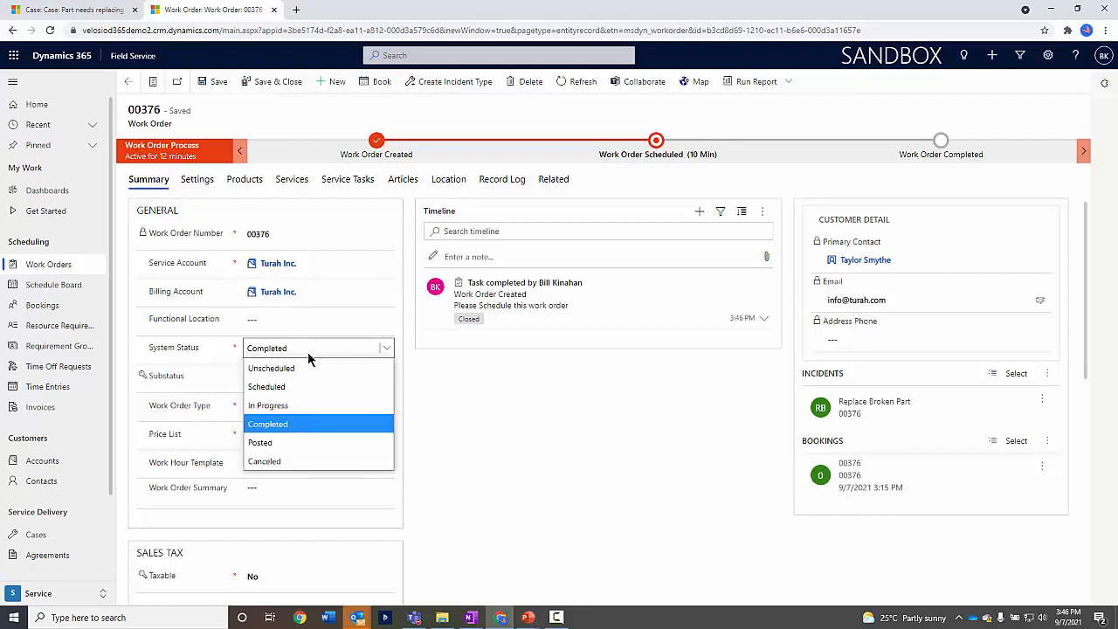
left_click(289, 442)
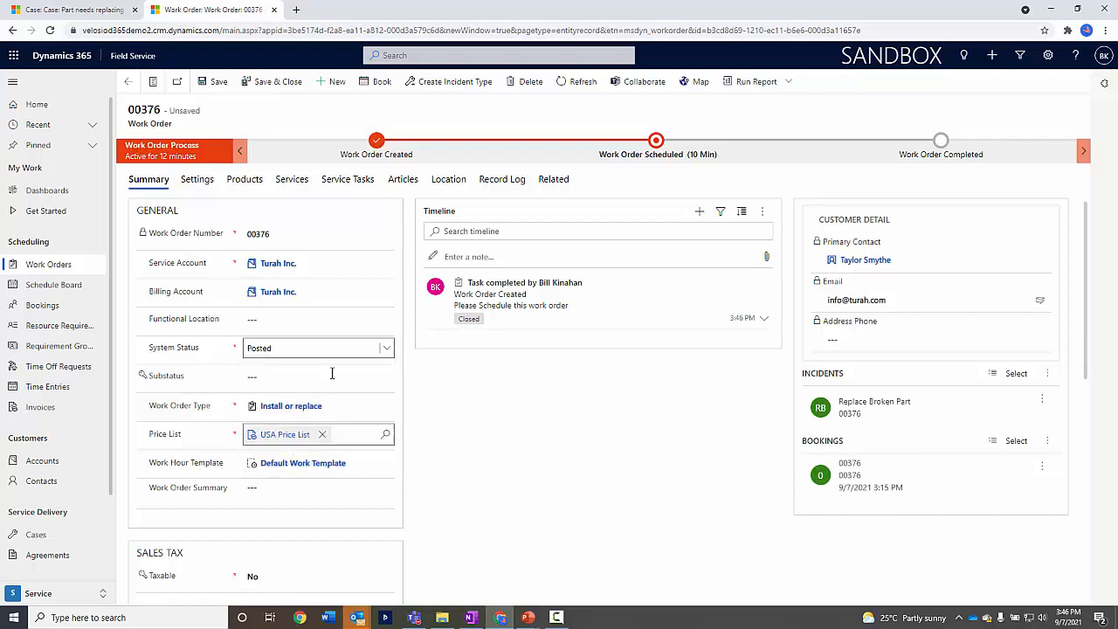
left_click(210, 81)
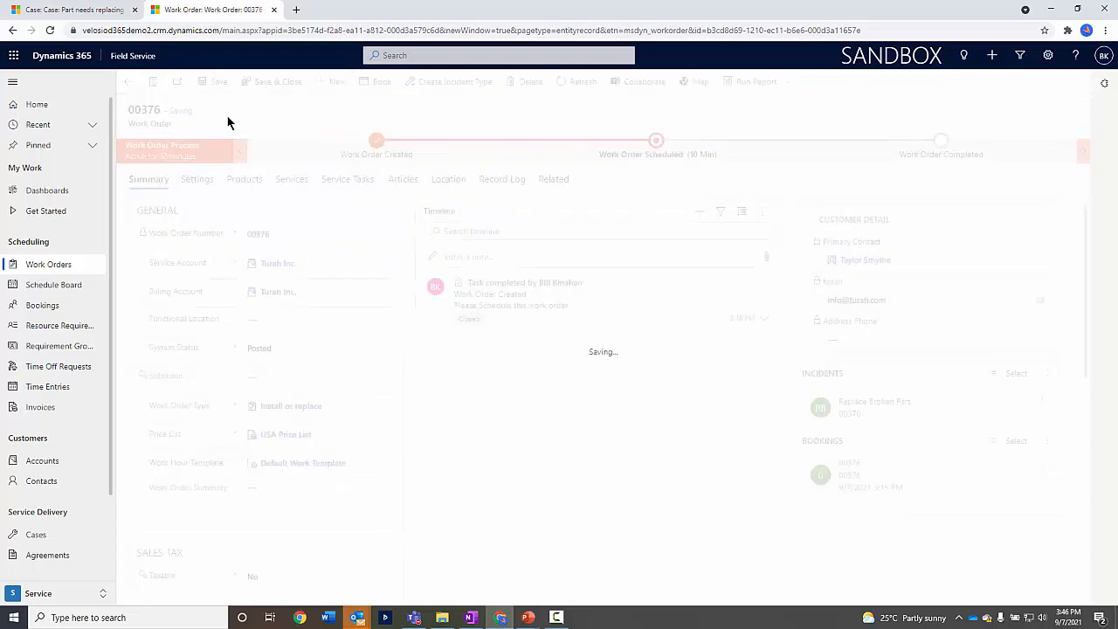